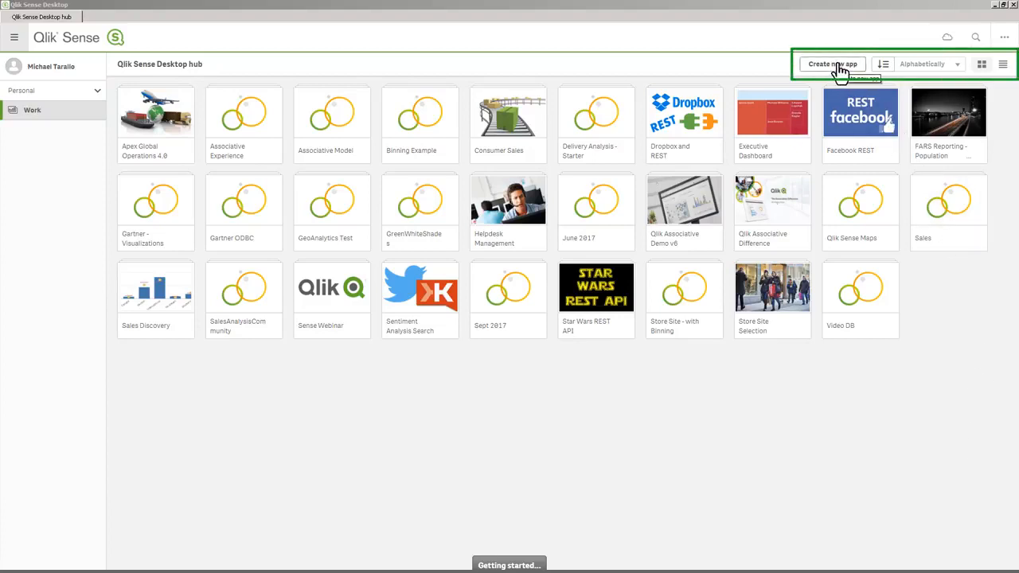
# Reverse and restore the hub's sort order, and switch the app display to list view and back to grid view
pyautogui.click(882, 64)
pyautogui.click(882, 64)
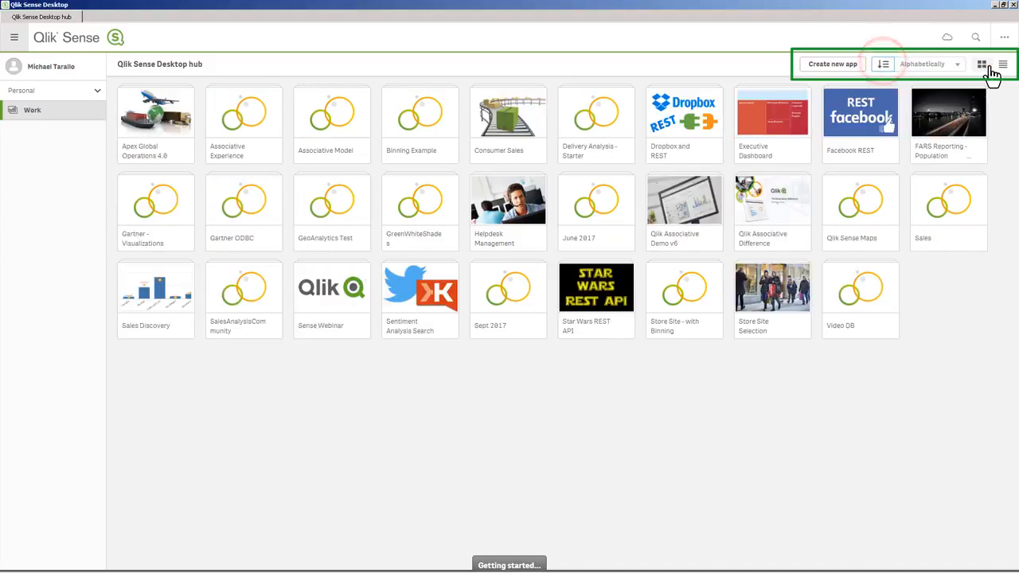
pyautogui.click(1001, 65)
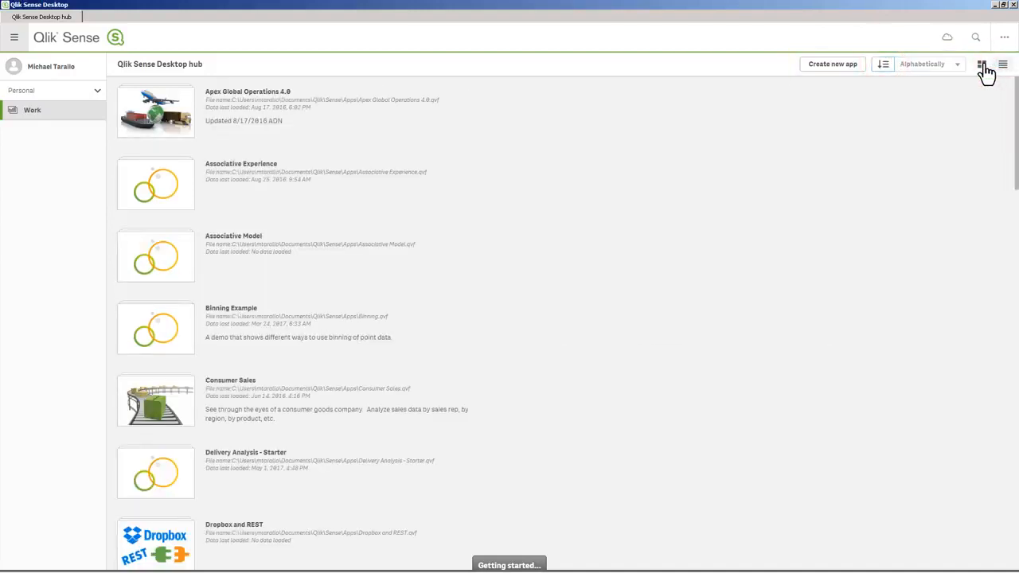
pyautogui.click(981, 65)
# Examine the hub's additional options, the app search page and the hub with its navigation panel hidden and shown
pyautogui.click(1002, 39)
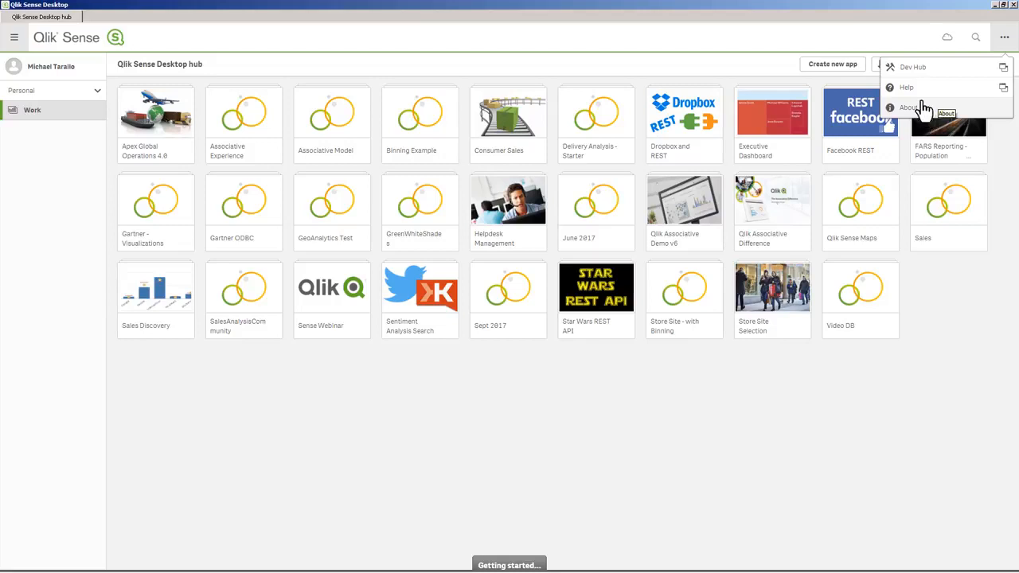
pyautogui.click(925, 36)
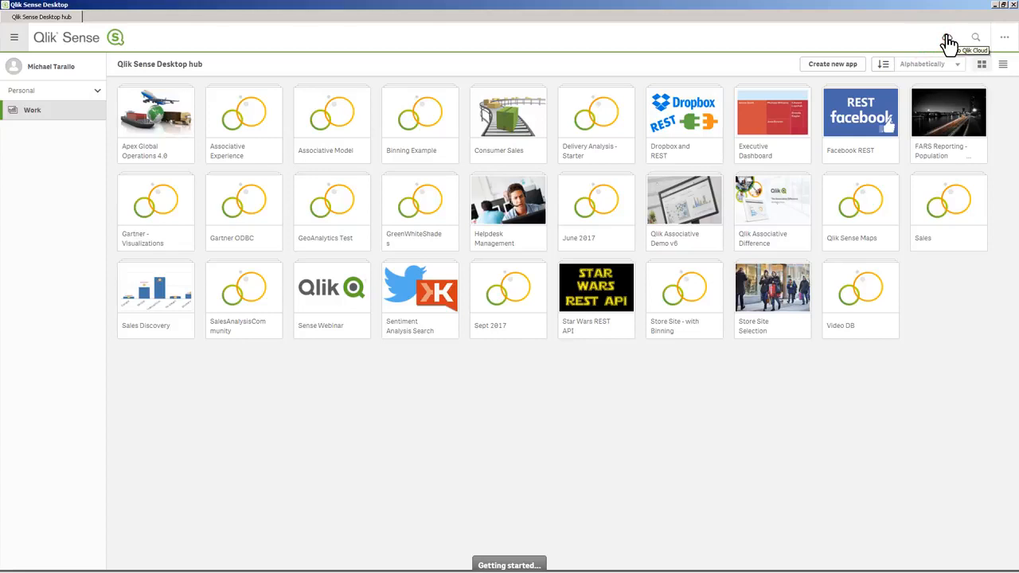
pyautogui.click(975, 37)
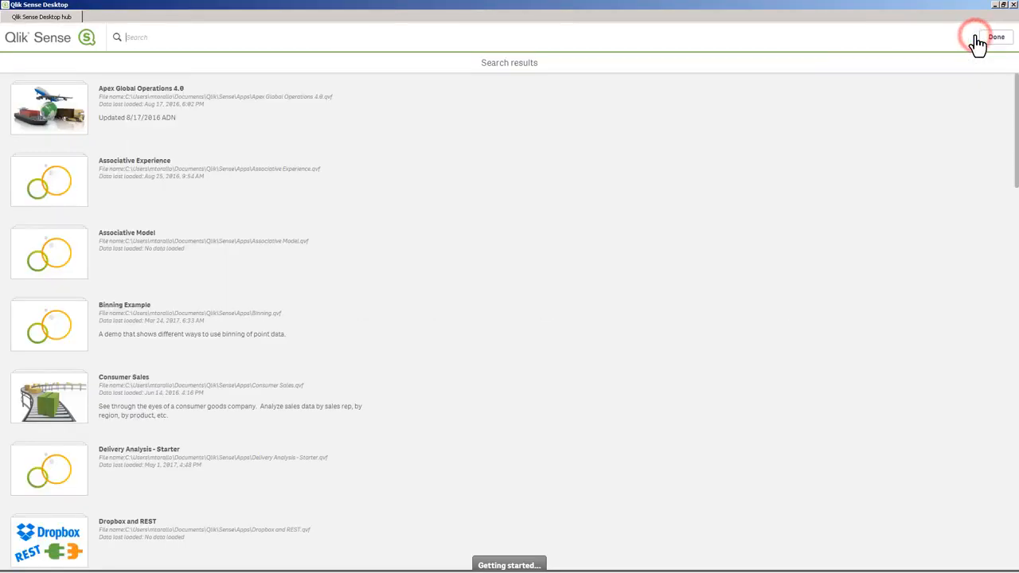
pyautogui.click(993, 38)
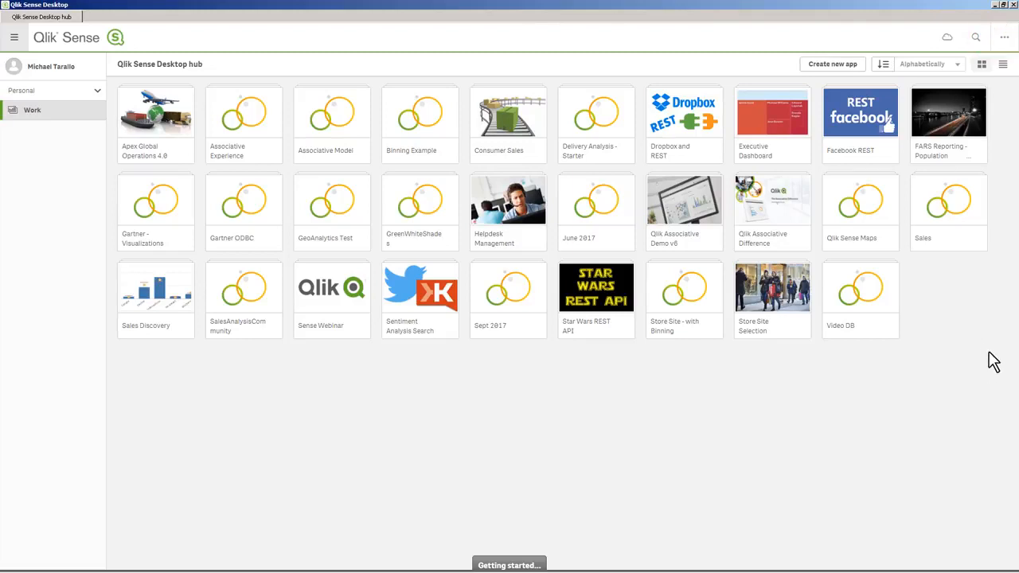
pyautogui.click(15, 38)
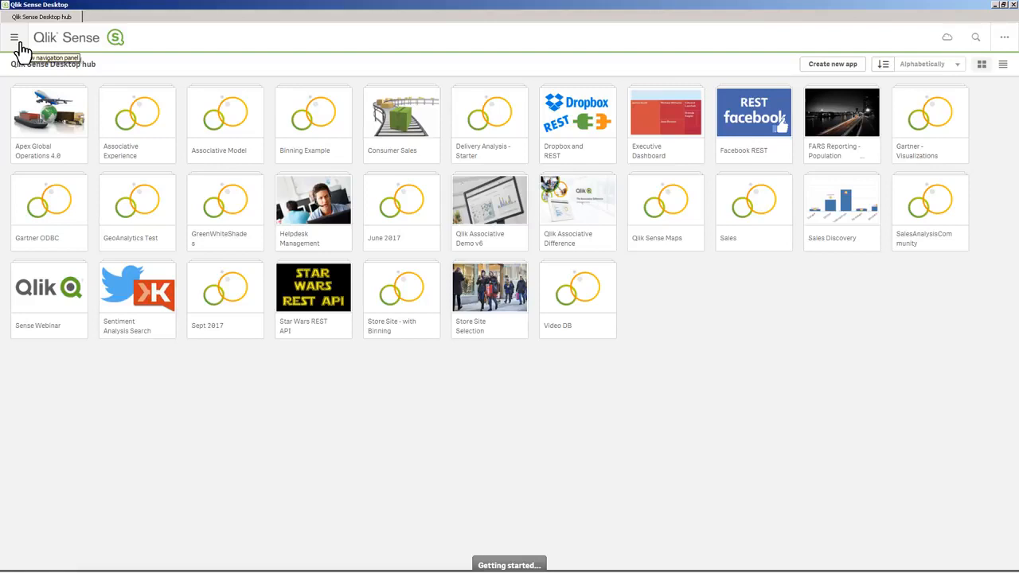
pyautogui.click(15, 39)
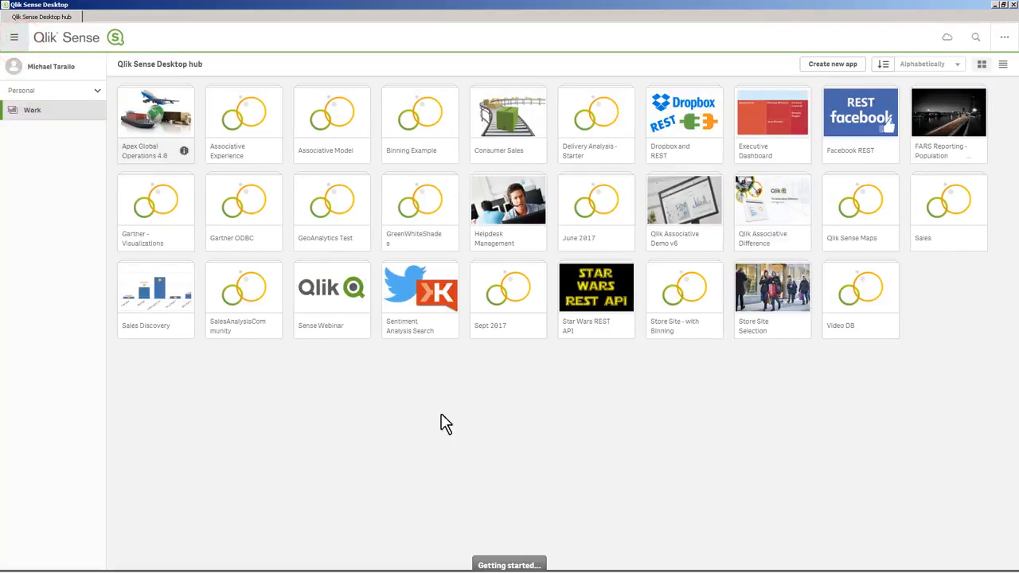
# Create a new app named "Sales Analysis 2017" and open it
pyautogui.click(842, 65)
pyautogui.write('S')
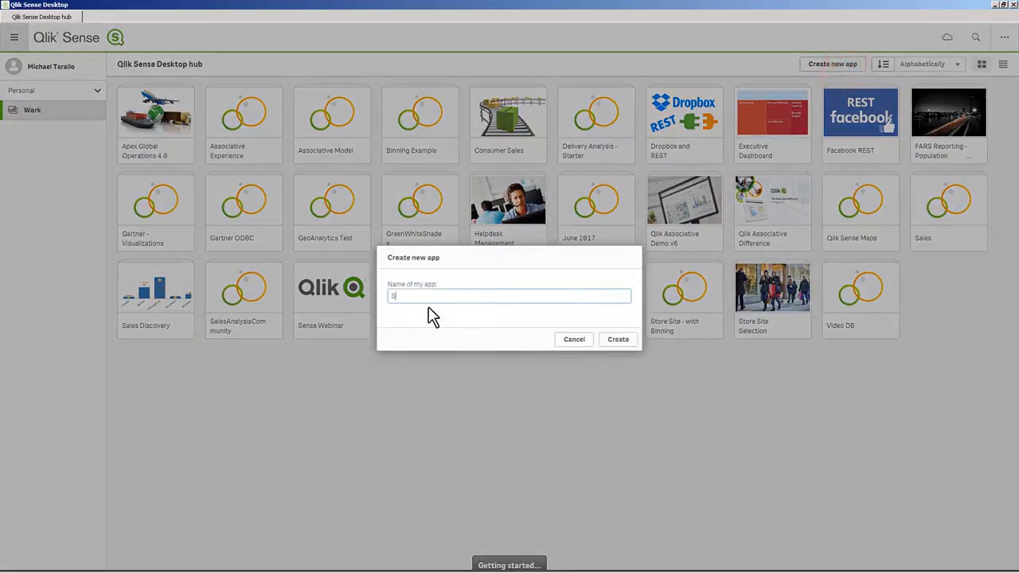
pyautogui.write('ales Anallysis')
pyautogui.press('BackSpace')
pyautogui.press('BackSpace')
pyautogui.press('BackSpace')
pyautogui.press('BackSpace')
pyautogui.press('BackSpace')
pyautogui.write('ysis 2017')
pyautogui.click(617, 339)
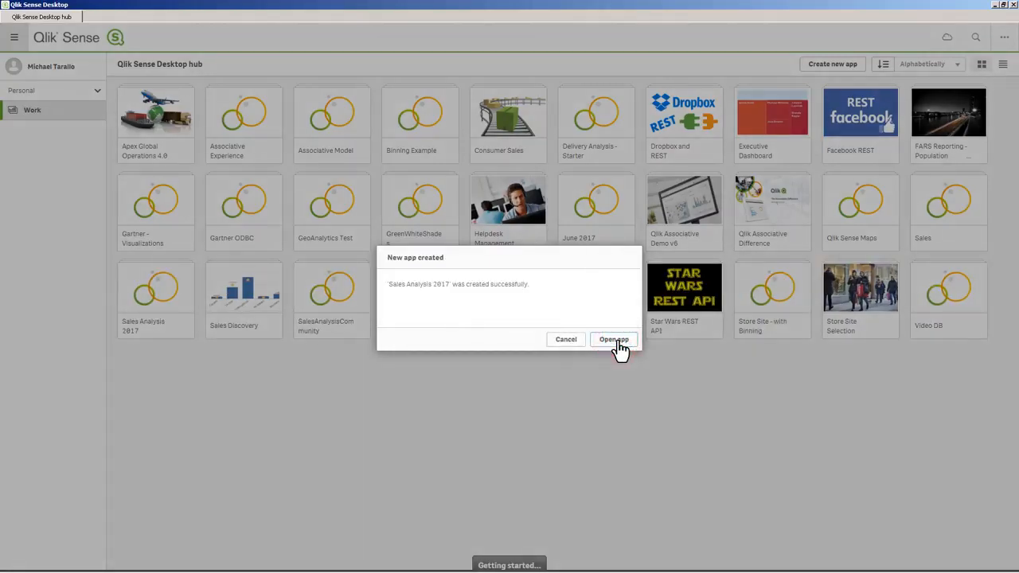
pyautogui.click(619, 342)
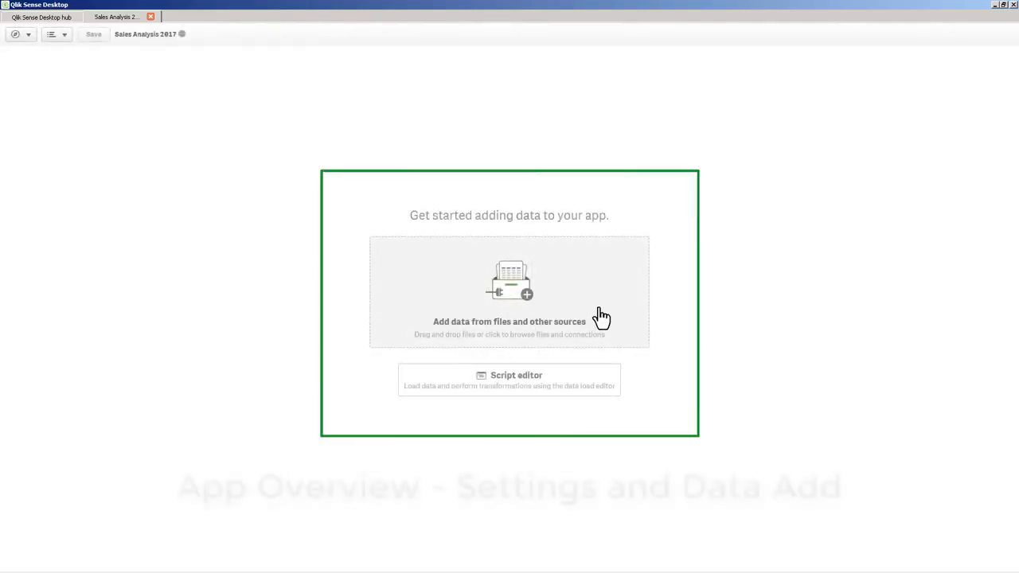
# Examine the app's editable title, description and thumbnail, including the default media library images, without changing anything
pyautogui.click(180, 36)
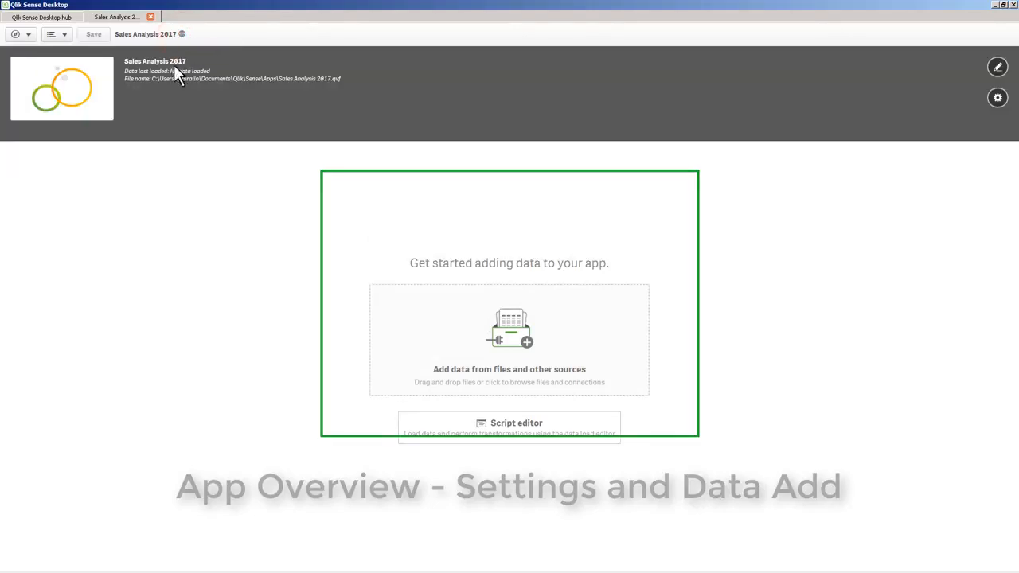
pyautogui.click(998, 68)
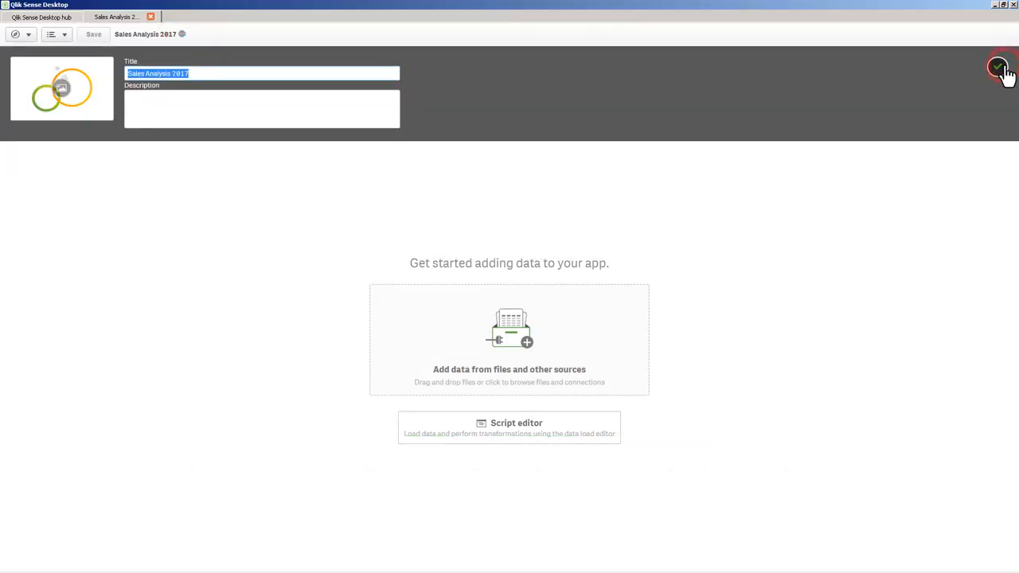
pyautogui.click(63, 88)
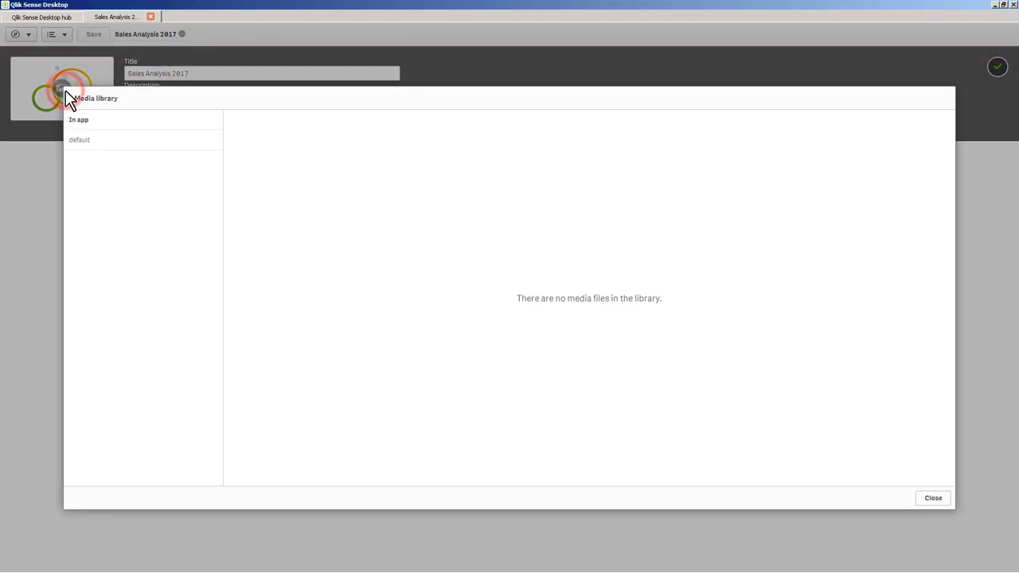
pyautogui.click(84, 140)
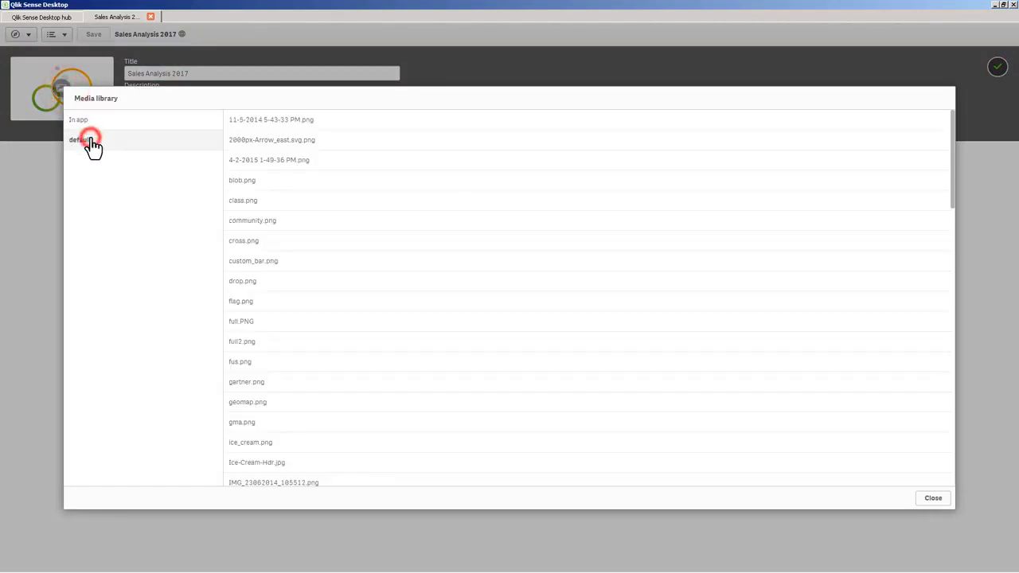
pyautogui.click(931, 498)
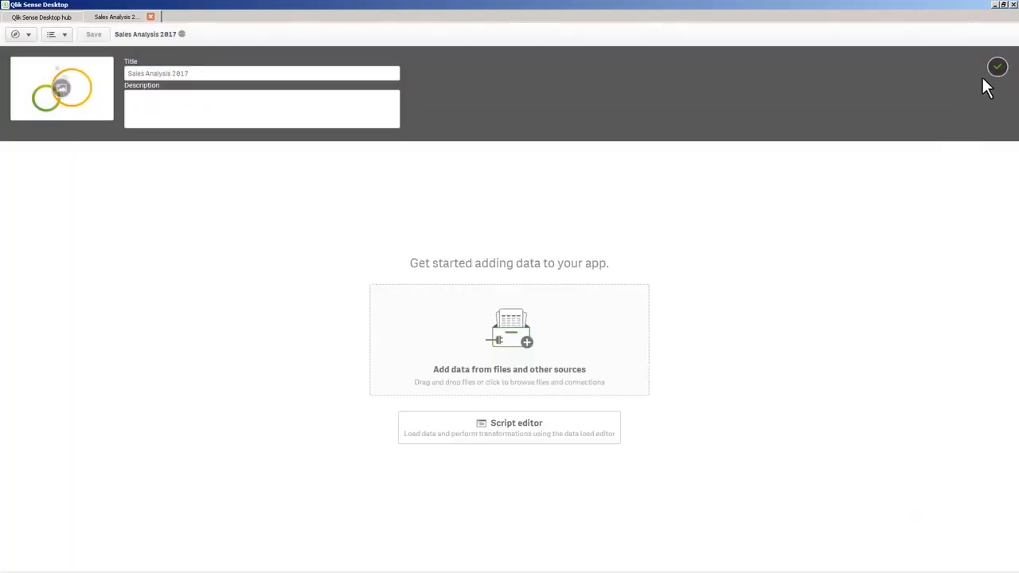
pyautogui.click(997, 68)
# Review the app's appearance and sheet title styling options, and hide the app information
pyautogui.click(998, 98)
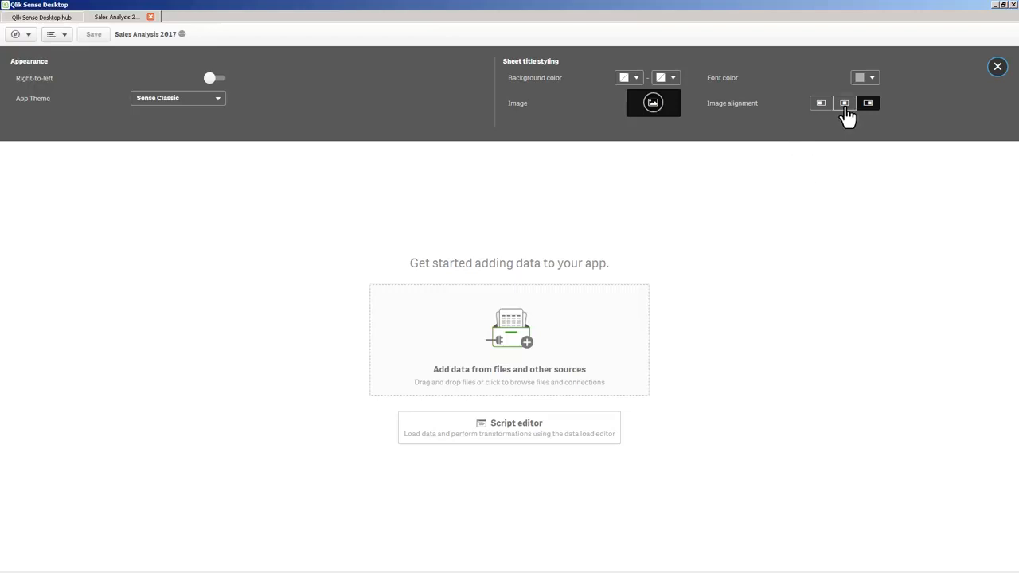
pyautogui.click(997, 68)
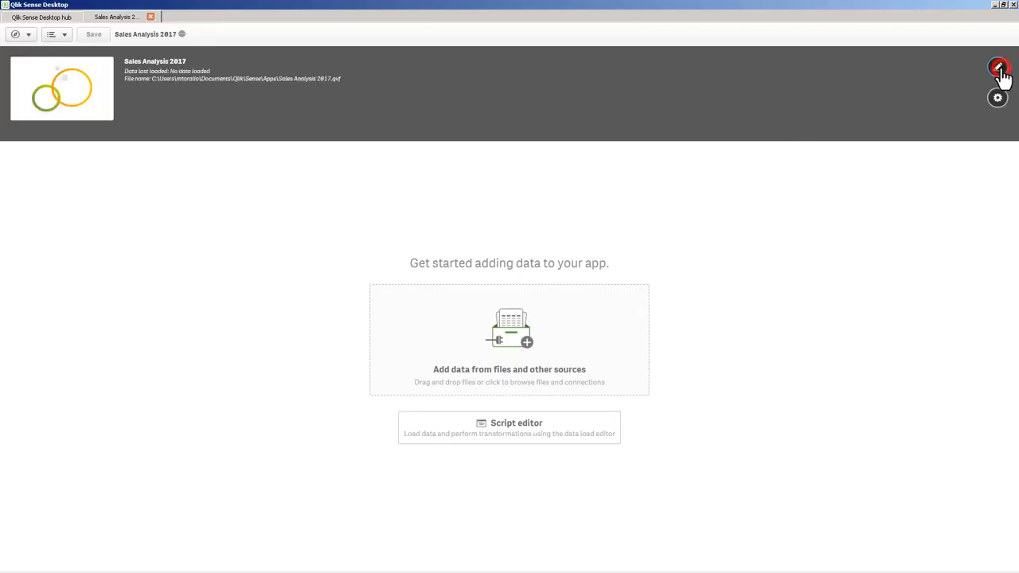
pyautogui.click(181, 35)
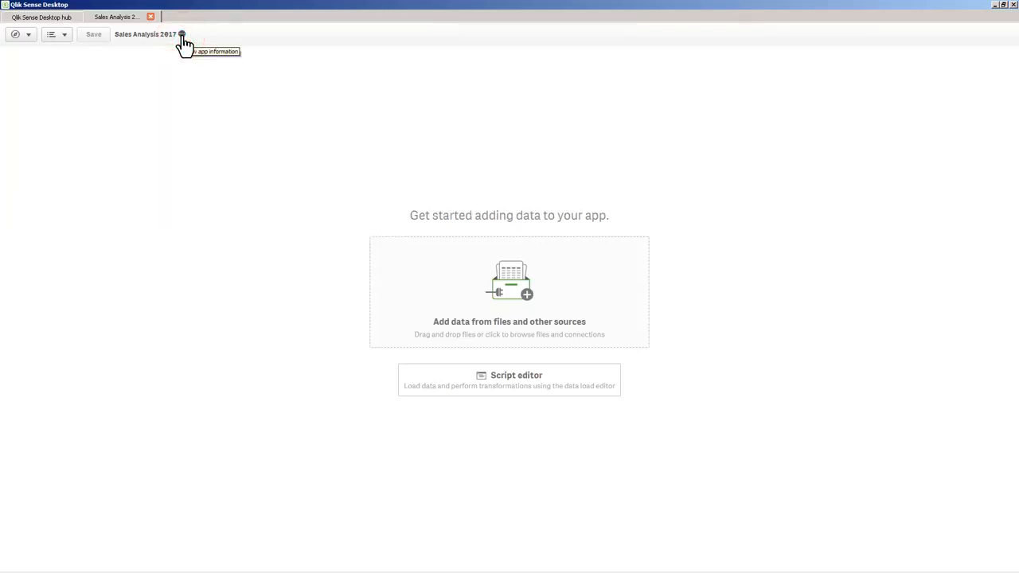
# Look through the app's navigation destinations and its options for adding data and getting help
pyautogui.click(29, 36)
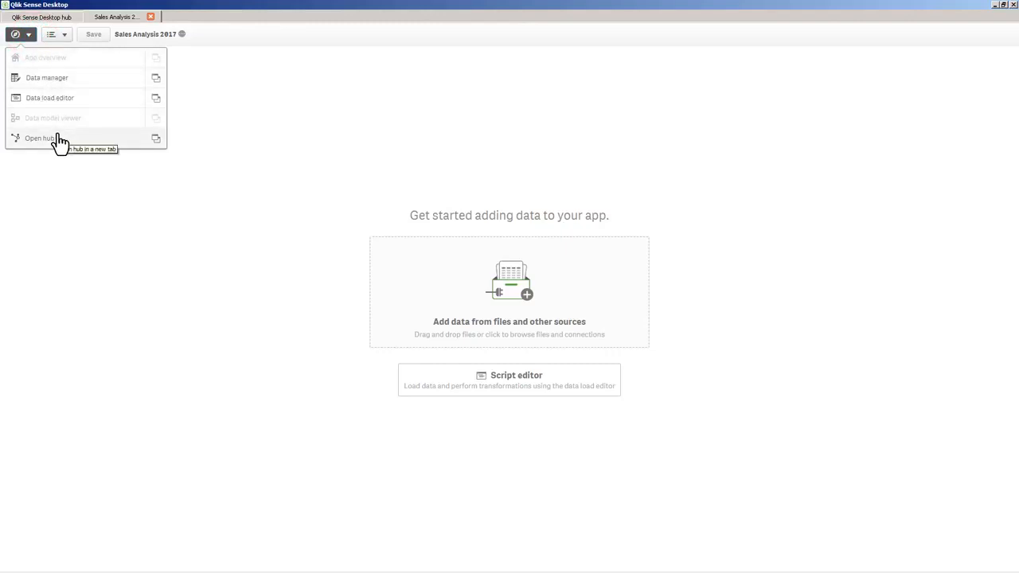
pyautogui.click(58, 36)
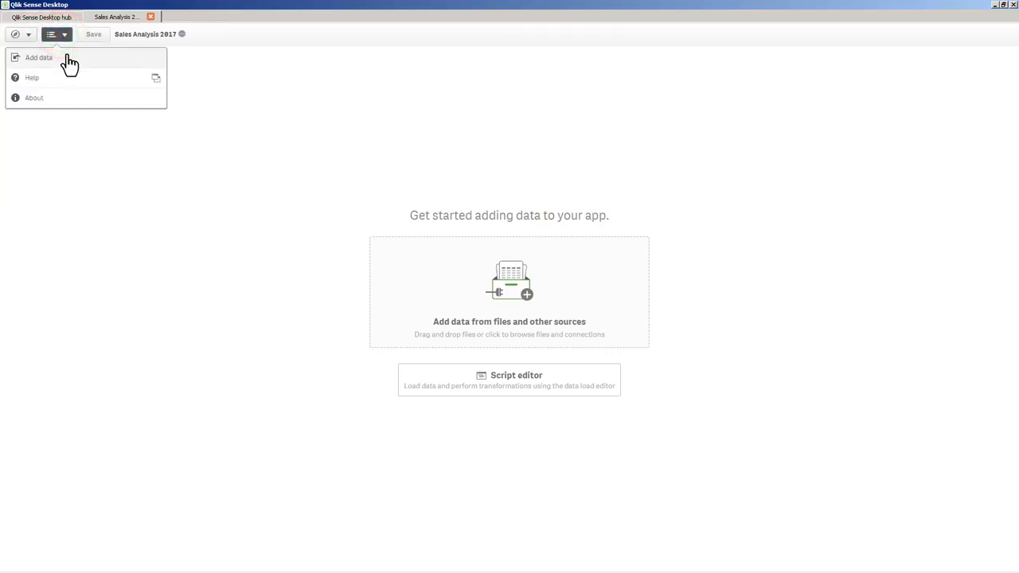
pyautogui.click(148, 316)
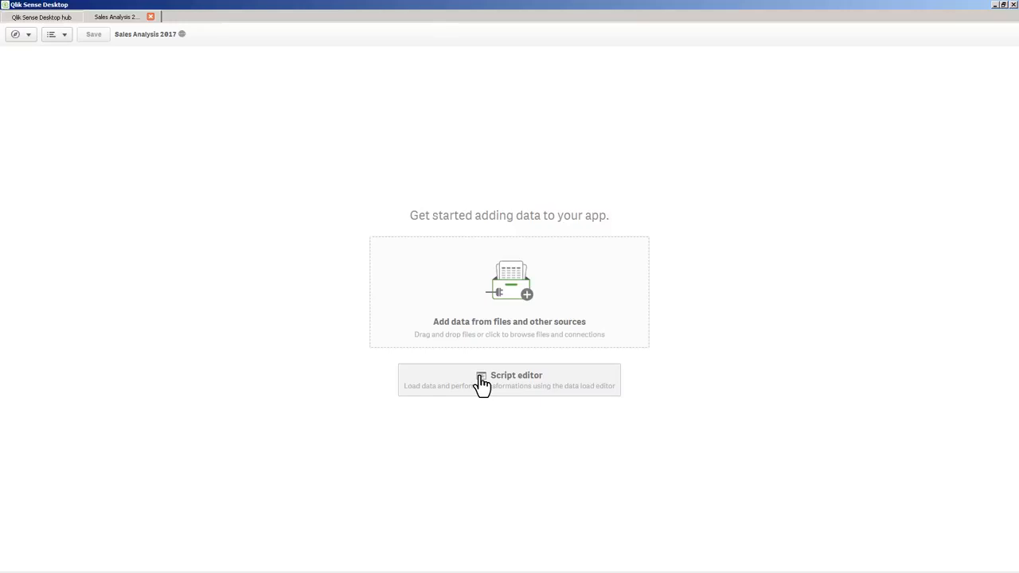
# Add the Customers and Products tables from smart_customer.xlsx to the app as a data source
pyautogui.click(510, 325)
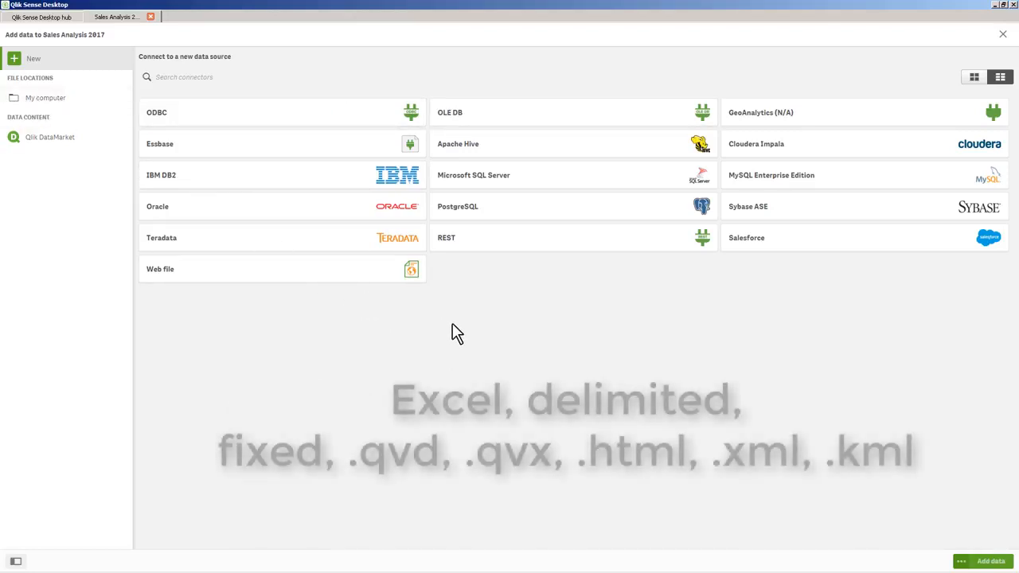
pyautogui.hotkey('alt', 'Tab')
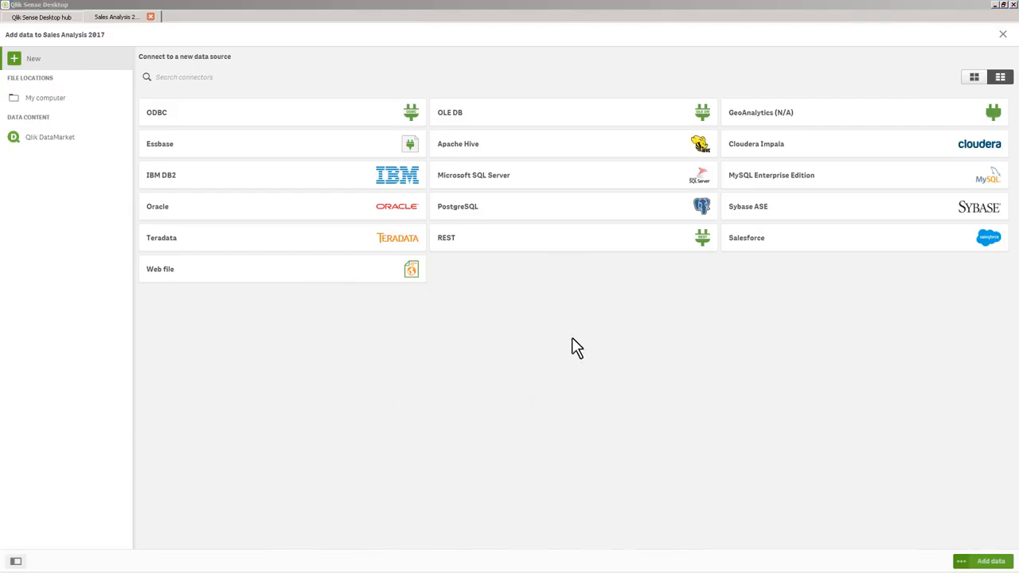
pyautogui.moveTo(843, 427); pyautogui.dragTo(578, 351)
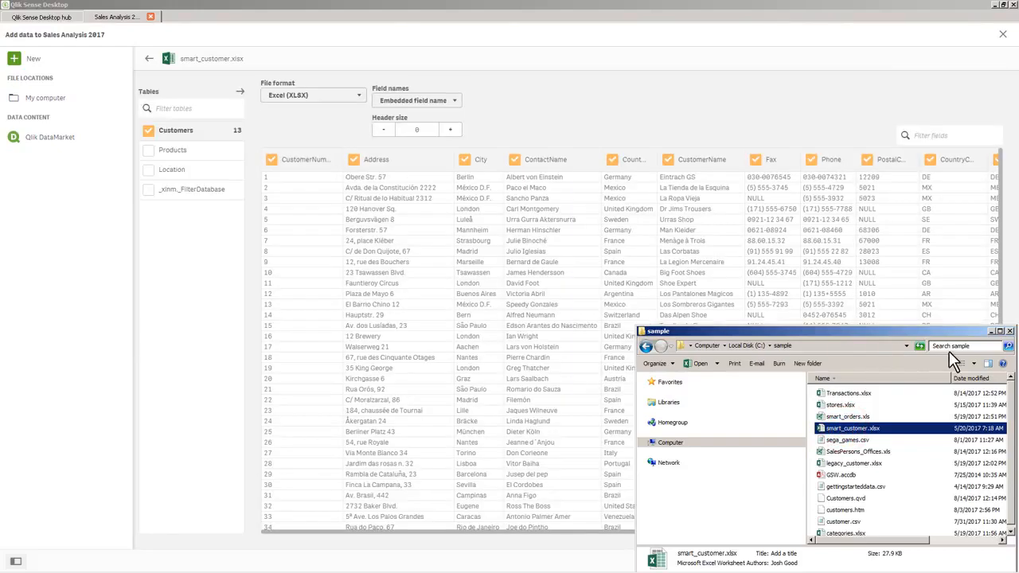
pyautogui.click(991, 330)
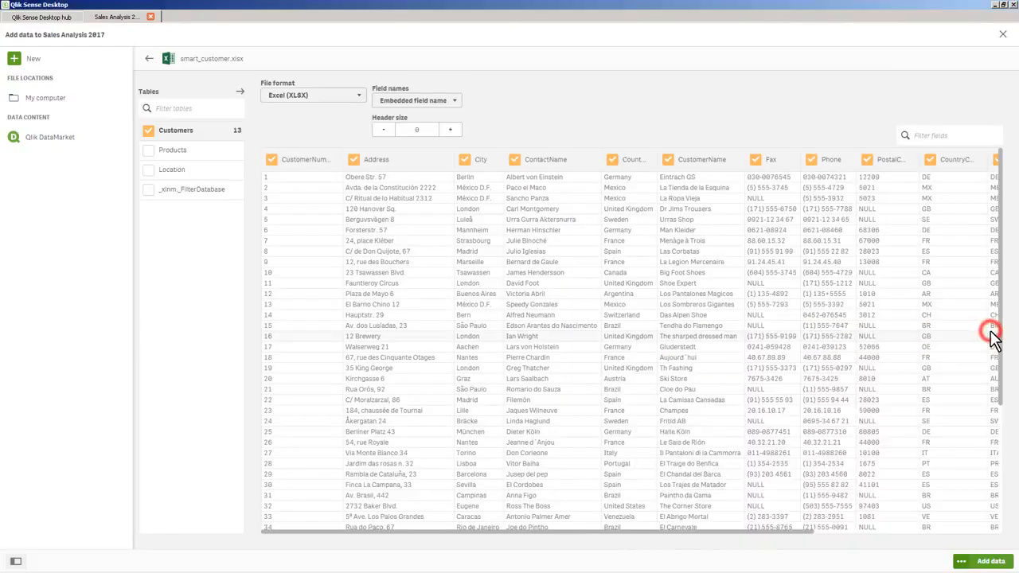
pyautogui.click(150, 150)
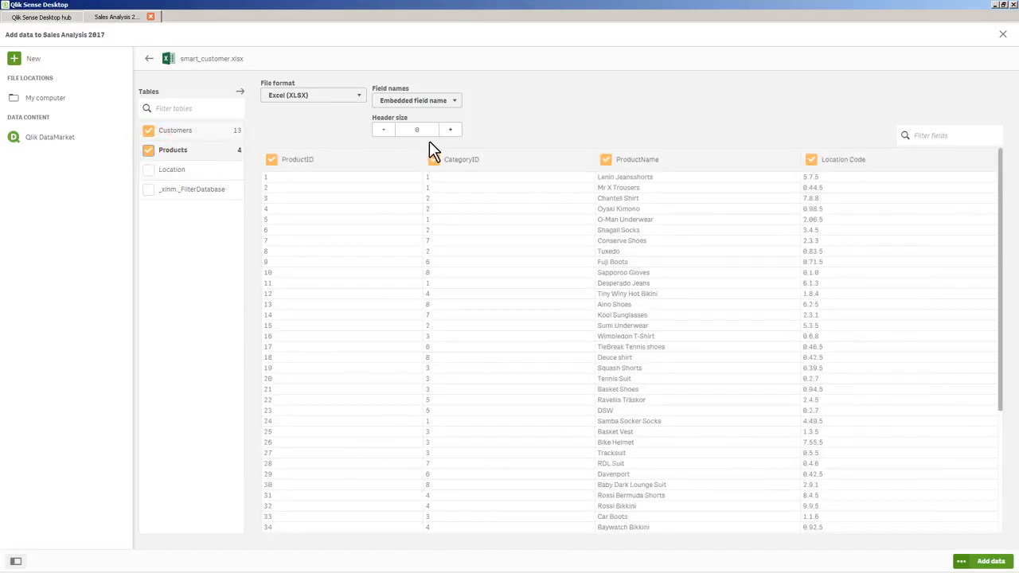
pyautogui.click(991, 563)
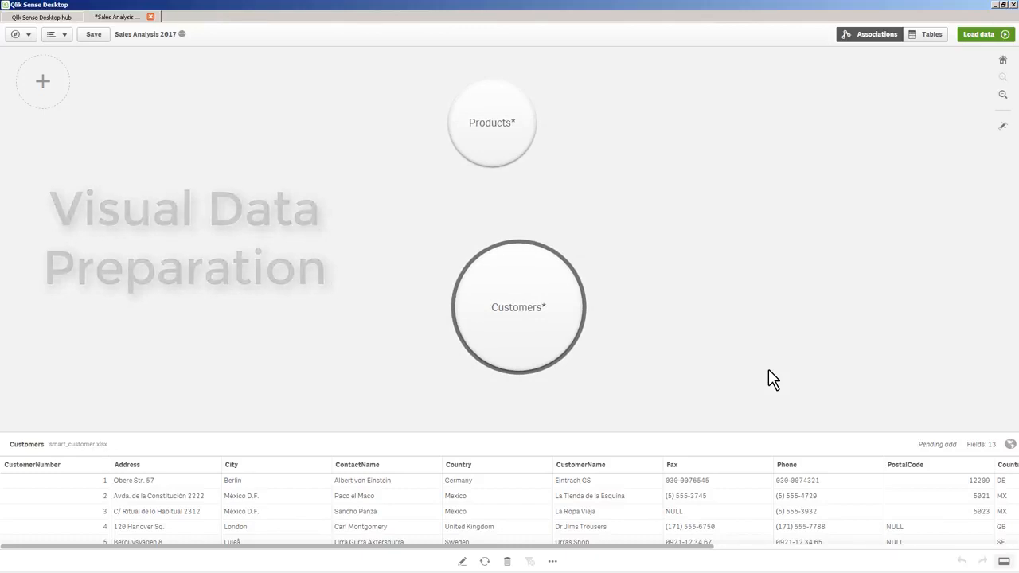
# Associate the Products table with the Customers table, and break that association by separating the two tables
pyautogui.click(488, 133)
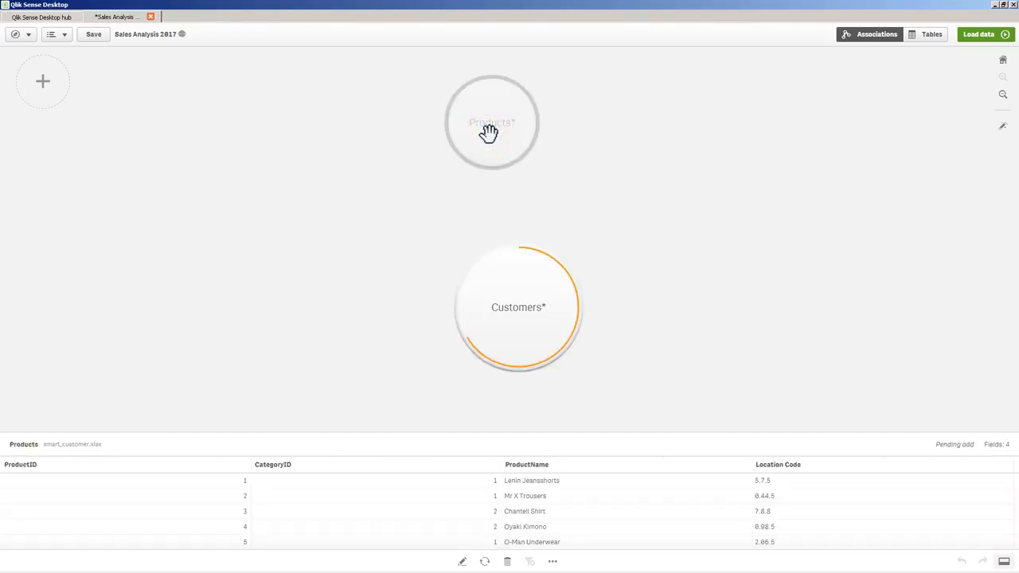
pyautogui.moveTo(488, 133); pyautogui.dragTo(495, 235)
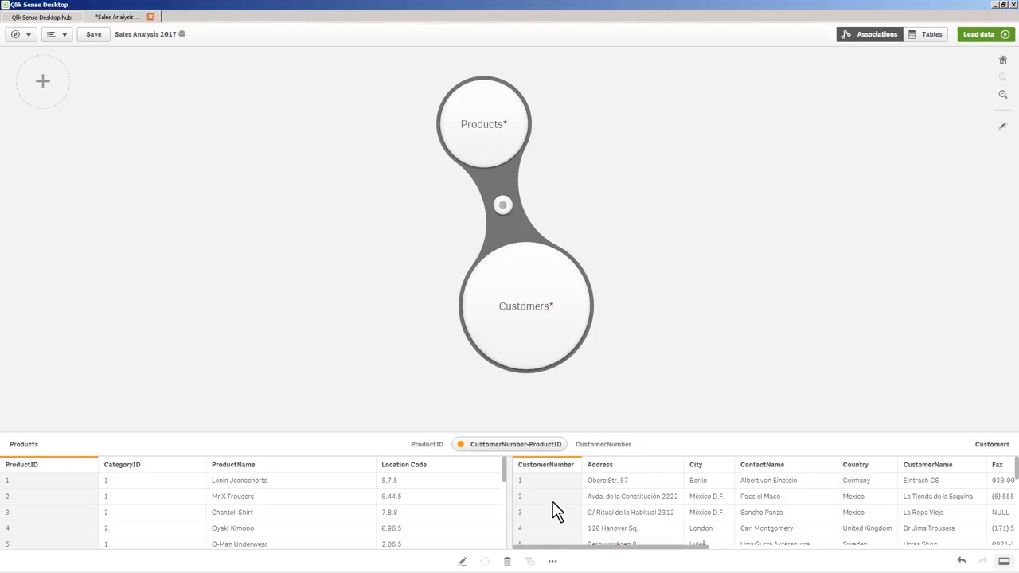
pyautogui.moveTo(480, 140); pyautogui.dragTo(634, 243)
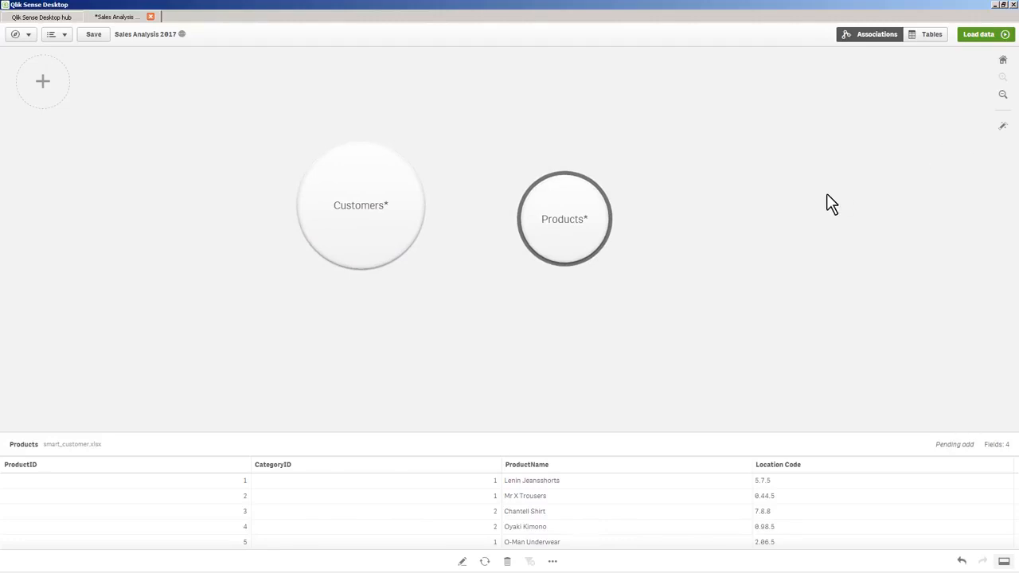
pyautogui.moveTo(573, 220); pyautogui.dragTo(575, 220)
# Add the categories table from categories.xlsx in the computer's sample folder to the app
pyautogui.click(32, 95)
pyautogui.click(34, 99)
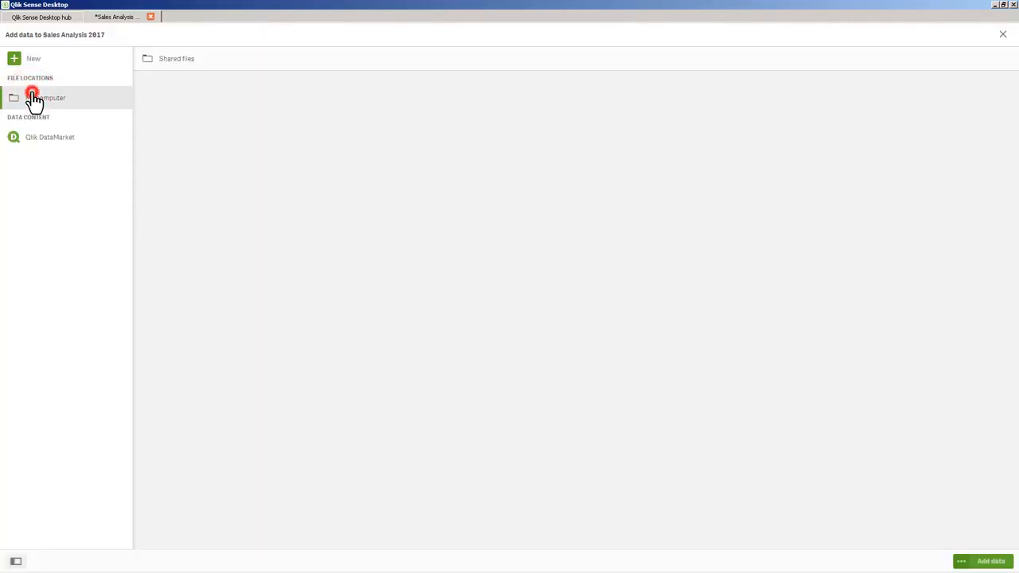
pyautogui.click(174, 155)
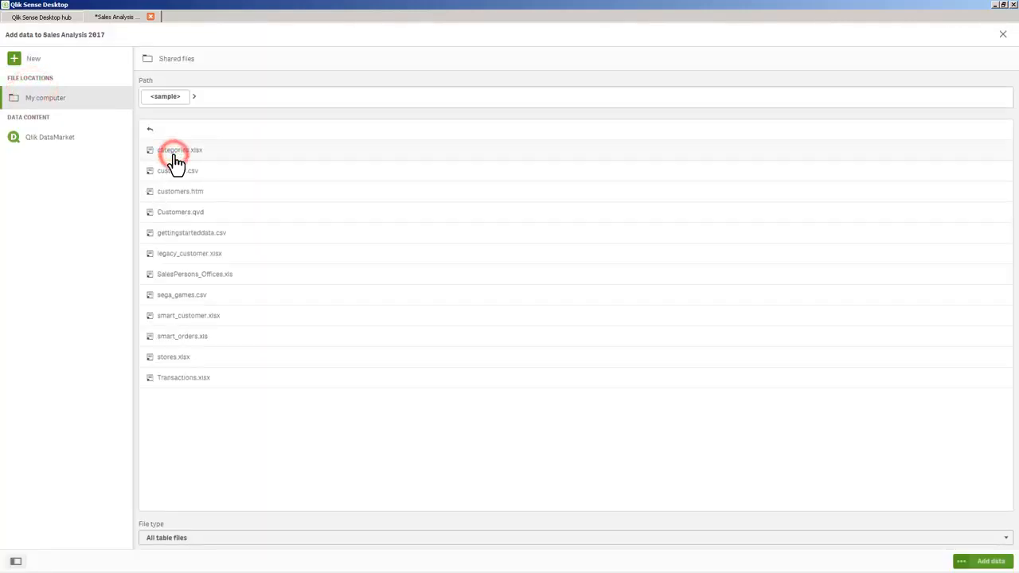
pyautogui.click(174, 155)
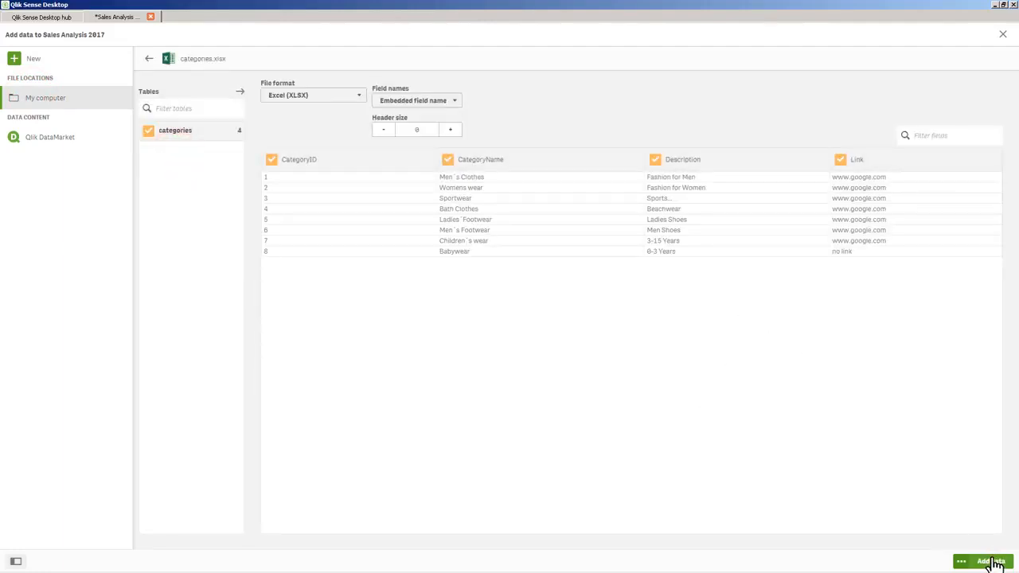
pyautogui.click(991, 561)
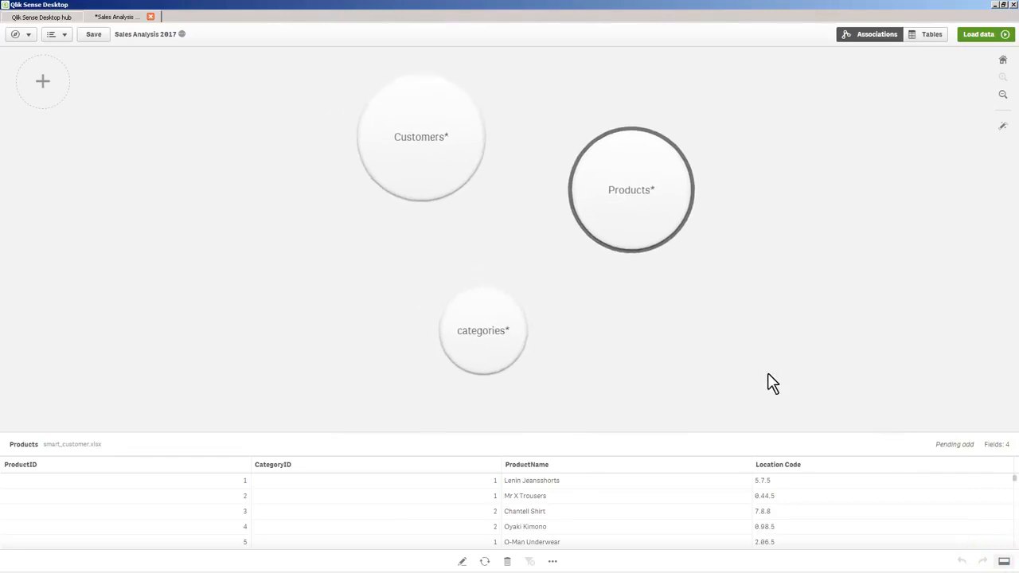
# Associate the Products table with the categories table, and break that association by separating the two tables
pyautogui.moveTo(613, 209); pyautogui.dragTo(615, 209)
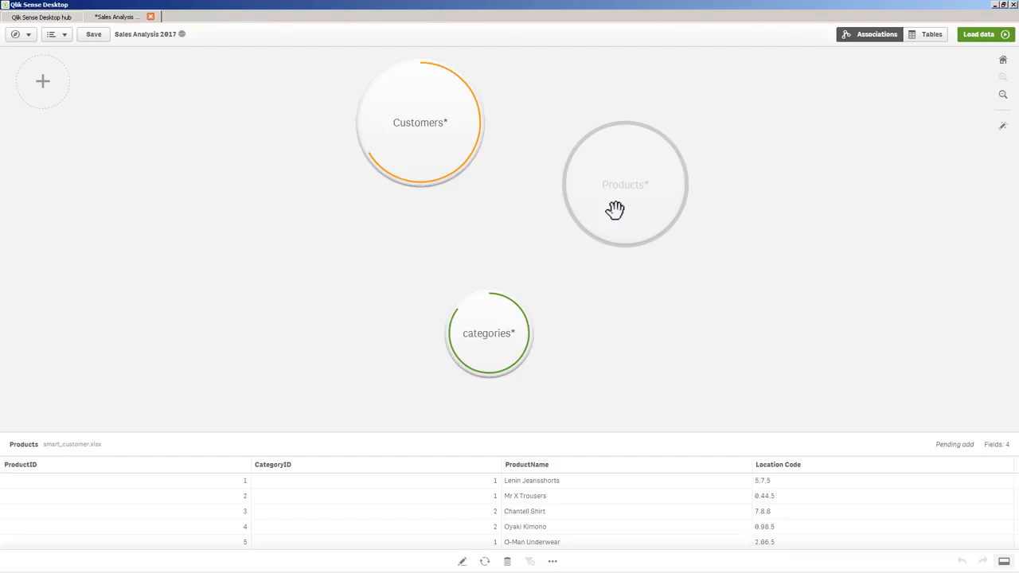
pyautogui.moveTo(615, 209); pyautogui.dragTo(533, 304)
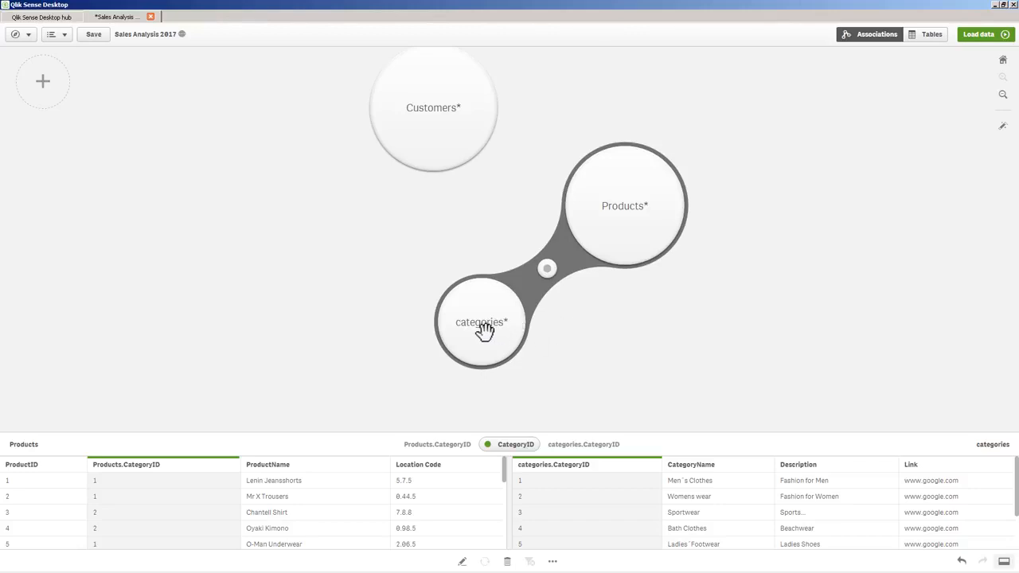
pyautogui.moveTo(485, 330); pyautogui.dragTo(584, 270)
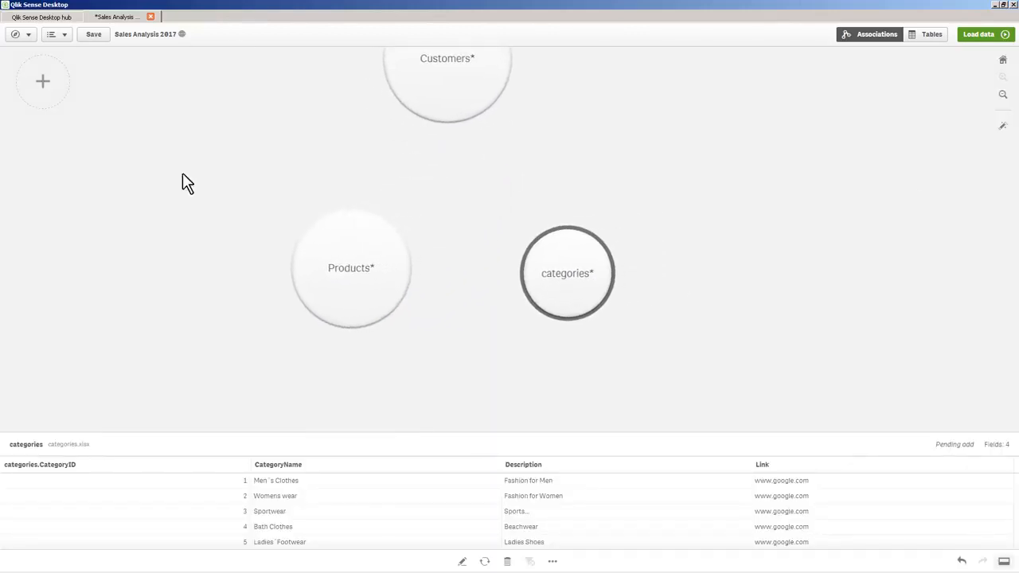
# Add the Orders$ table from smart_orders.xls in the computer's sample folder to the app
pyautogui.click(41, 84)
pyautogui.click(41, 96)
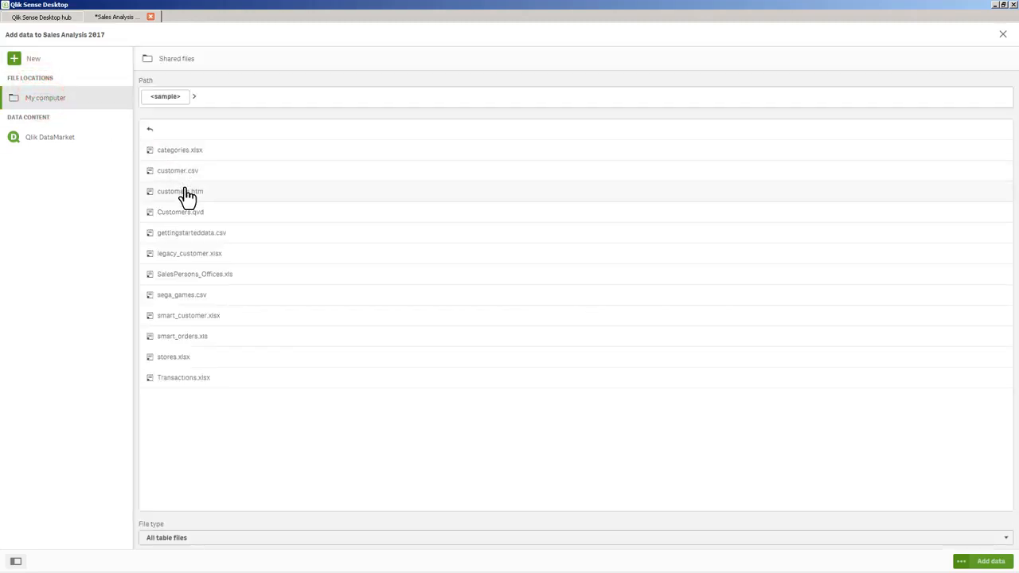
pyautogui.click(196, 338)
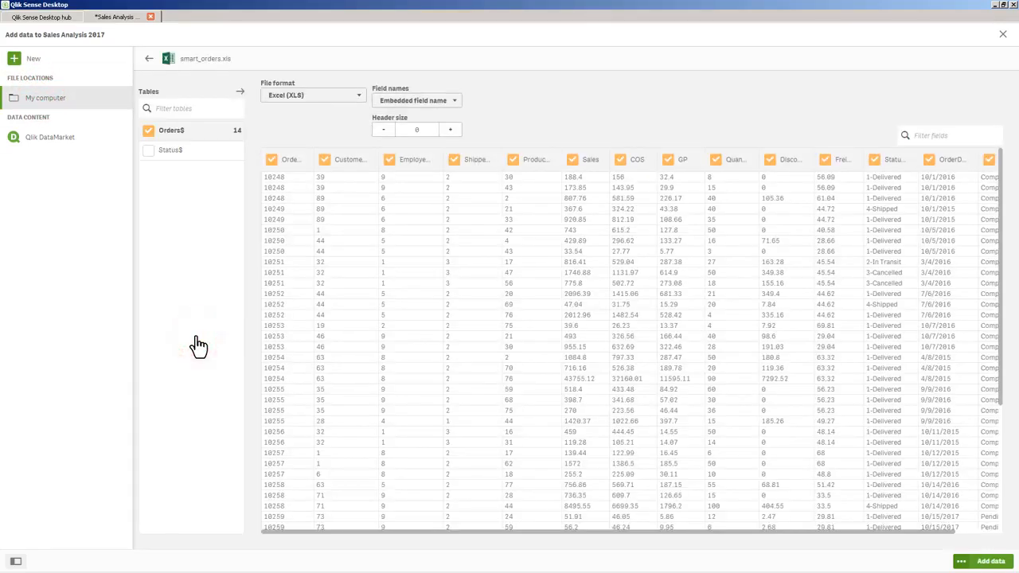
pyautogui.click(985, 560)
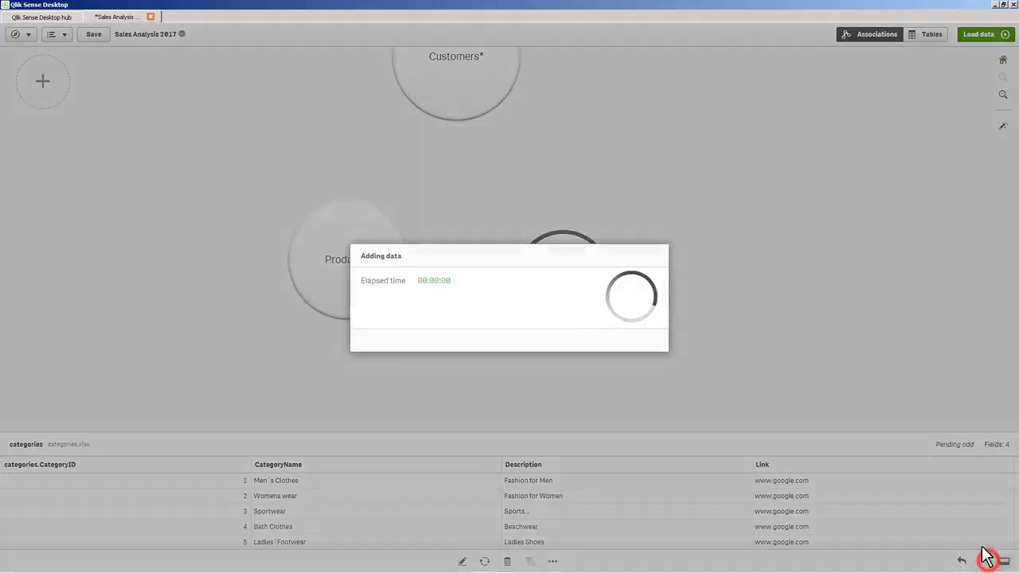
# Preview the recommended associations for the Orders$ table and apply all recommended associations between the tables automatically
pyautogui.click(631, 187)
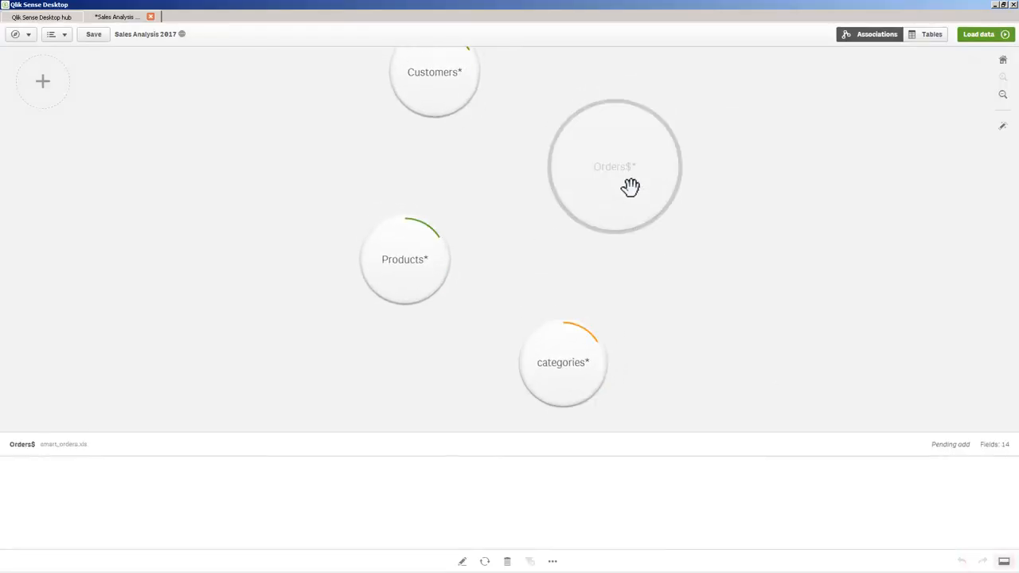
pyautogui.click(630, 186)
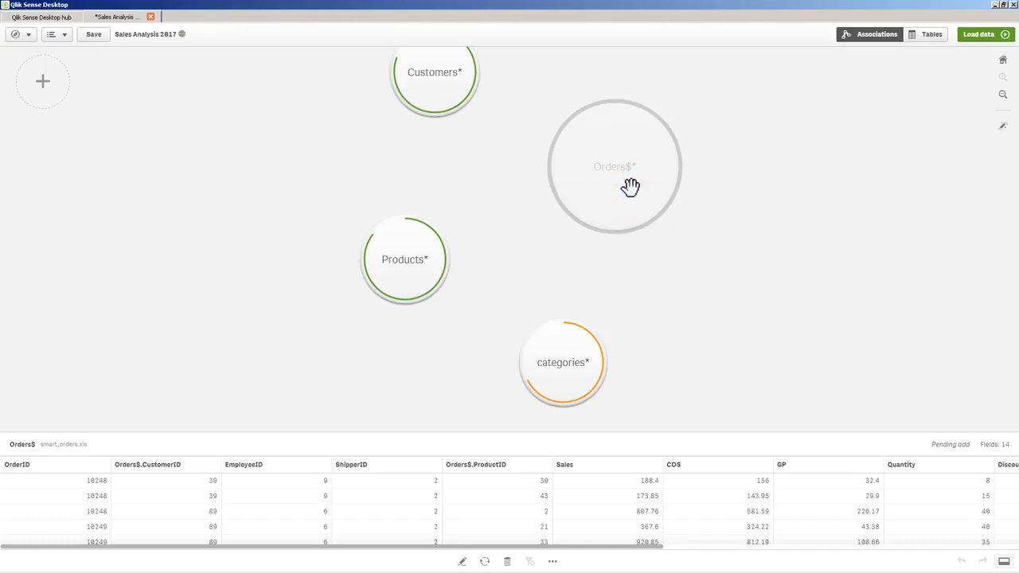
pyautogui.moveTo(631, 186); pyautogui.dragTo(600, 205)
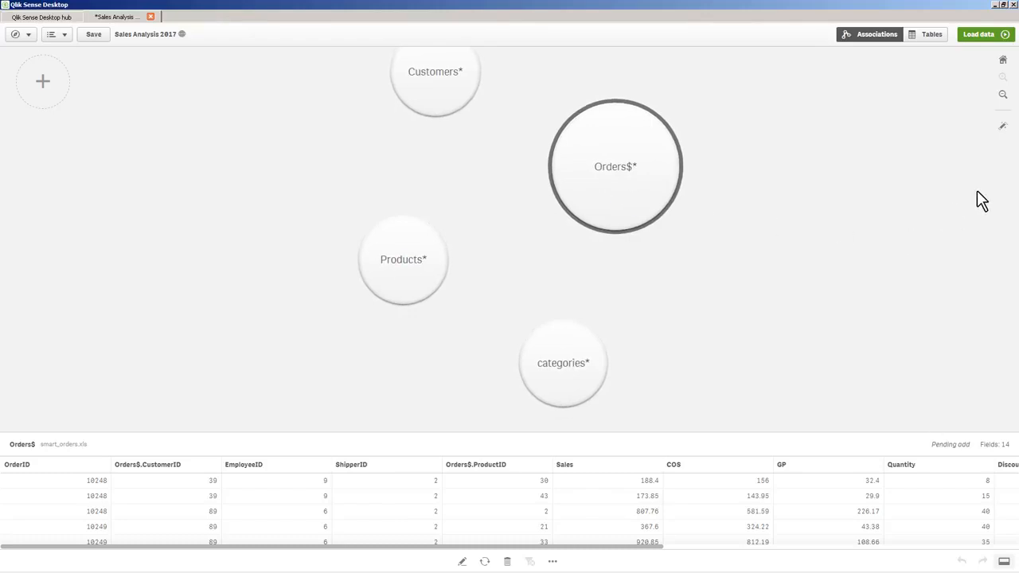
pyautogui.click(1002, 129)
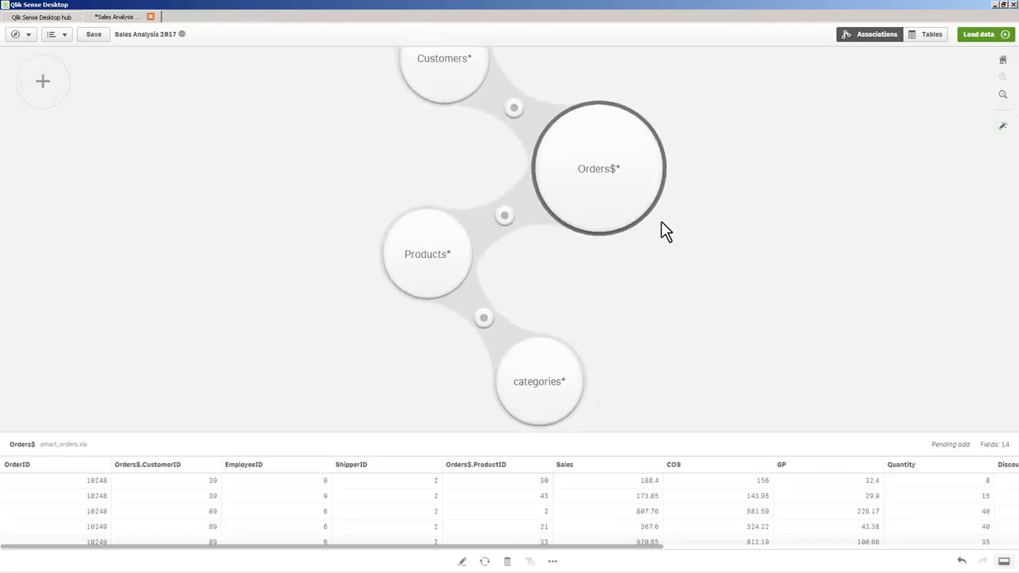
# Examine the fields linking each pair of associated tables and the alternative and custom association options between Customers and Orders$
pyautogui.click(510, 108)
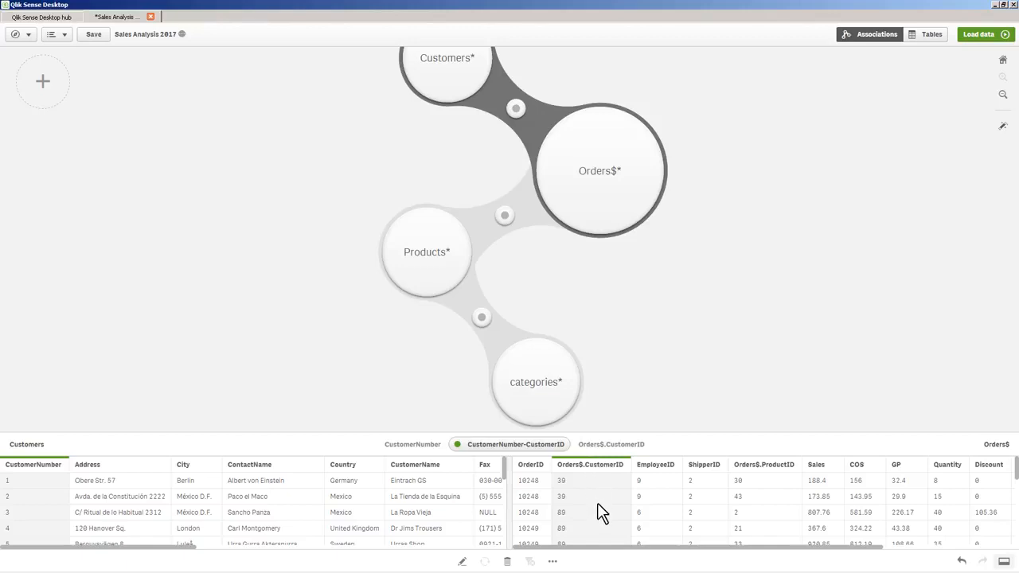
pyautogui.click(502, 216)
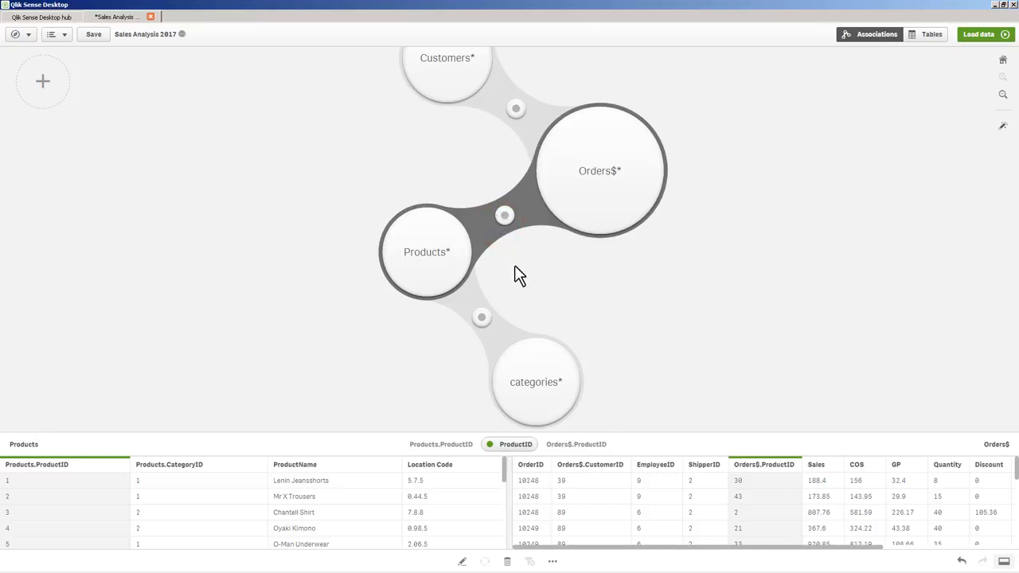
pyautogui.click(482, 319)
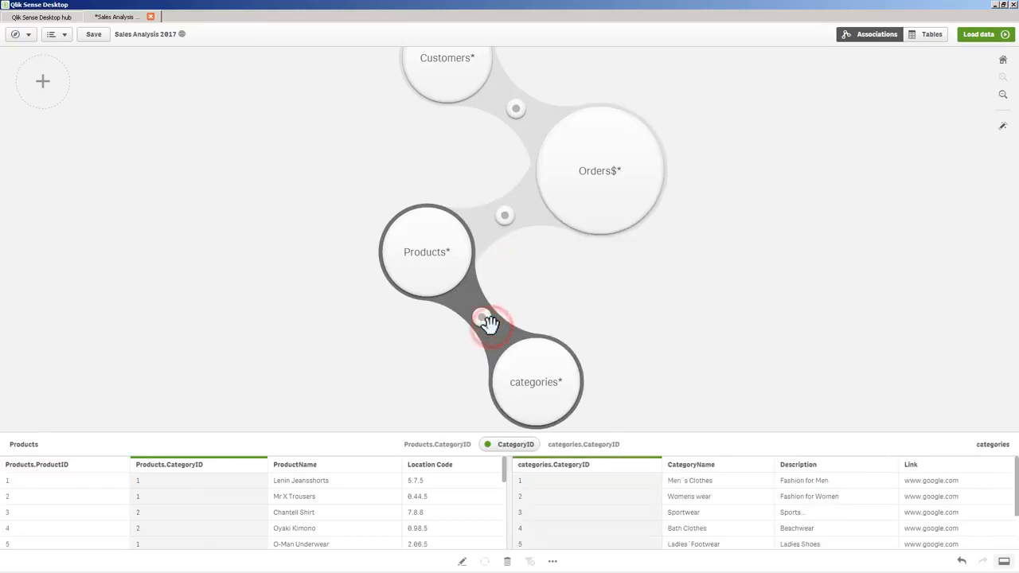
pyautogui.click(525, 447)
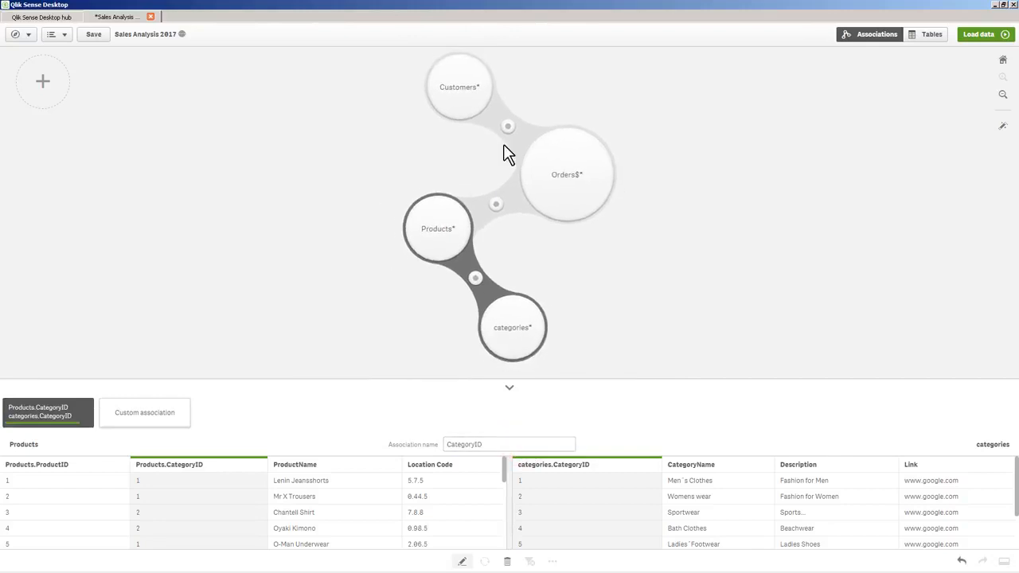
pyautogui.click(506, 127)
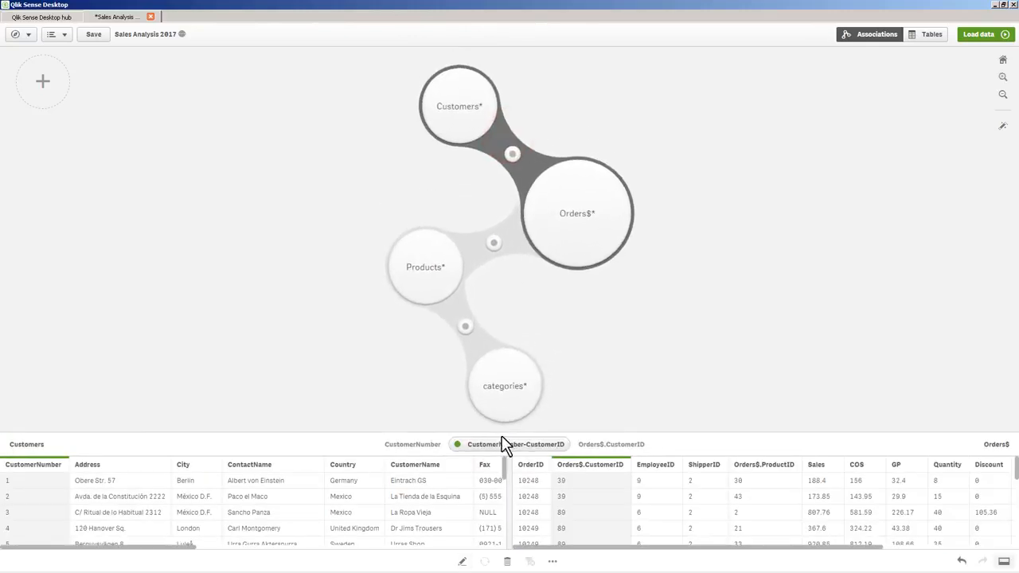
pyautogui.click(501, 439)
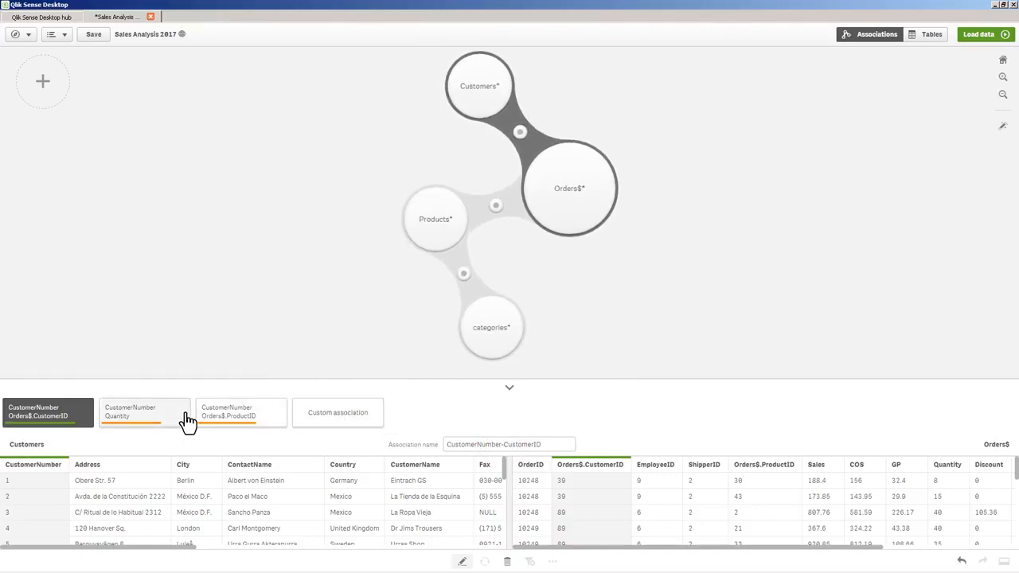
pyautogui.click(334, 419)
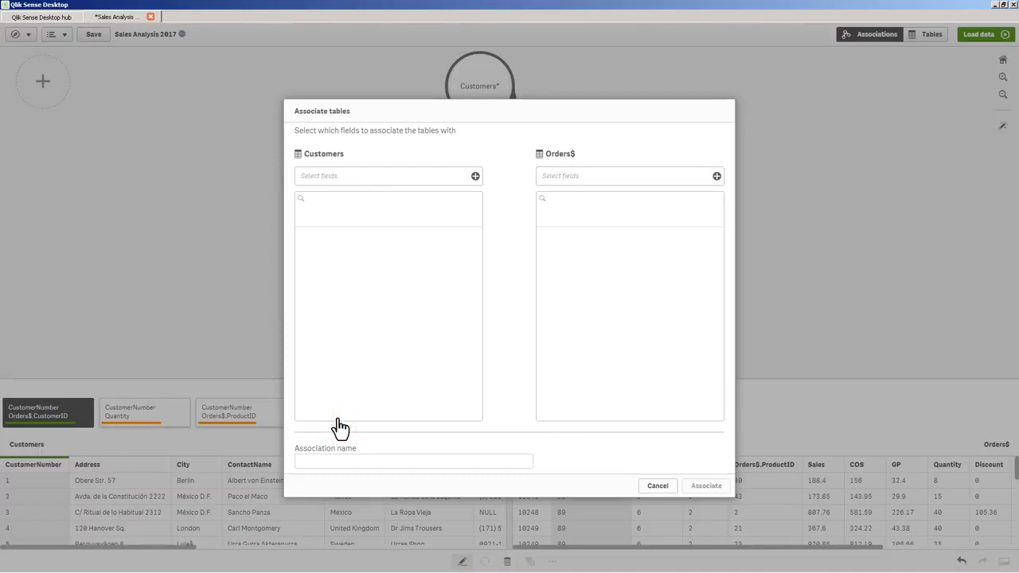
pyautogui.click(658, 486)
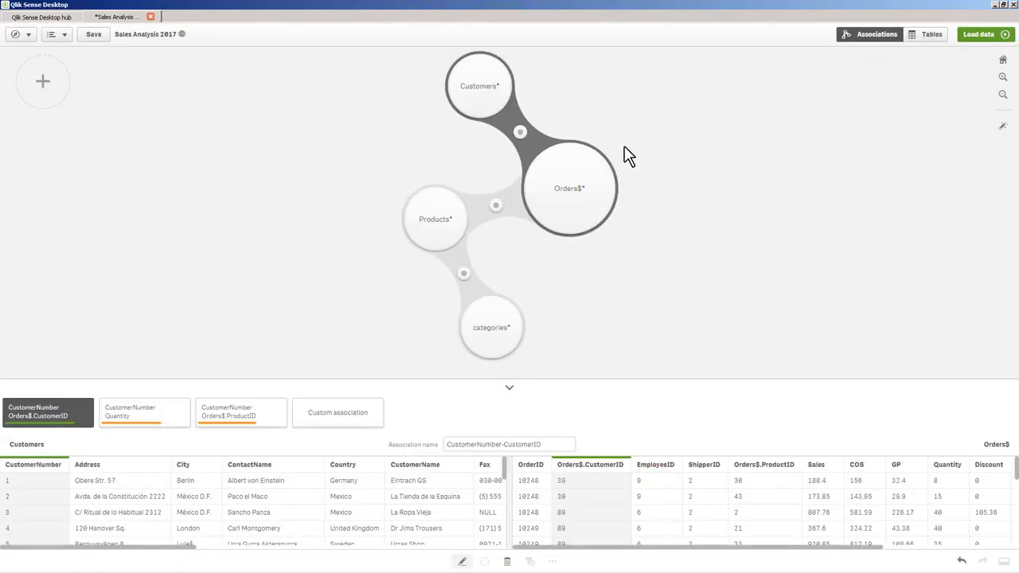
# Open the Orders$ table for editing and set the grouping of its Sales field to 3 buckets
pyautogui.click(567, 209)
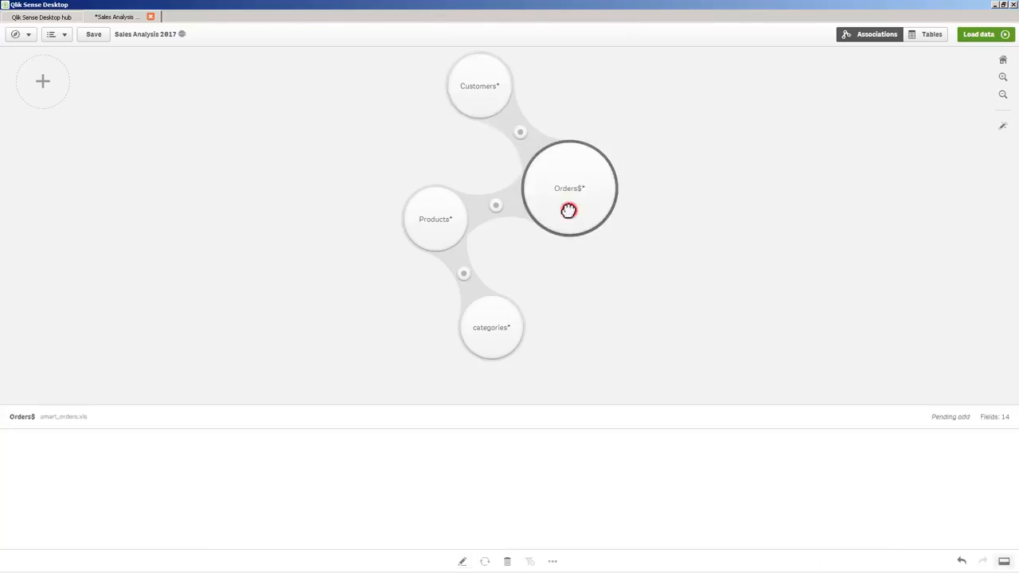
pyautogui.click(464, 561)
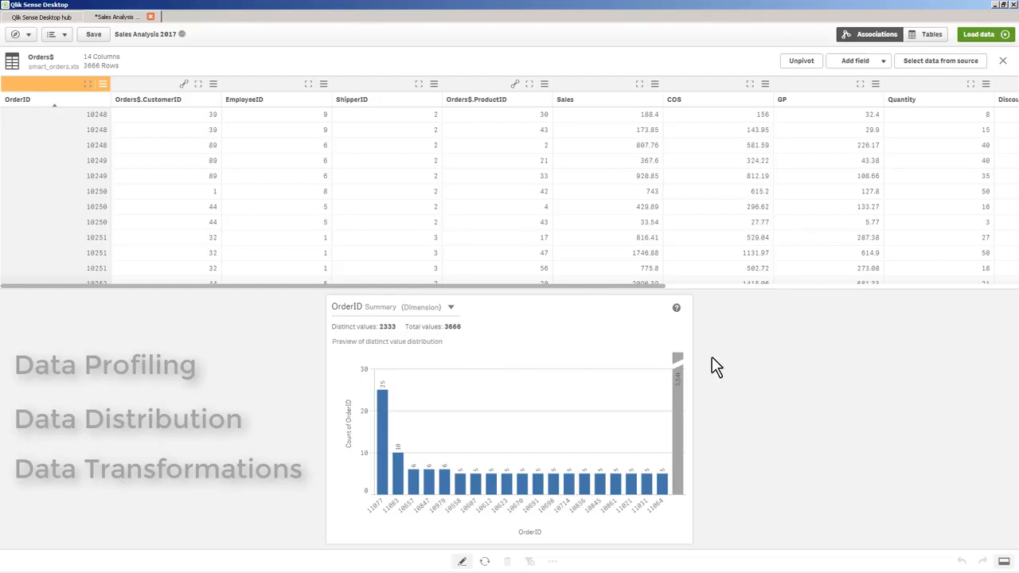
pyautogui.click(603, 96)
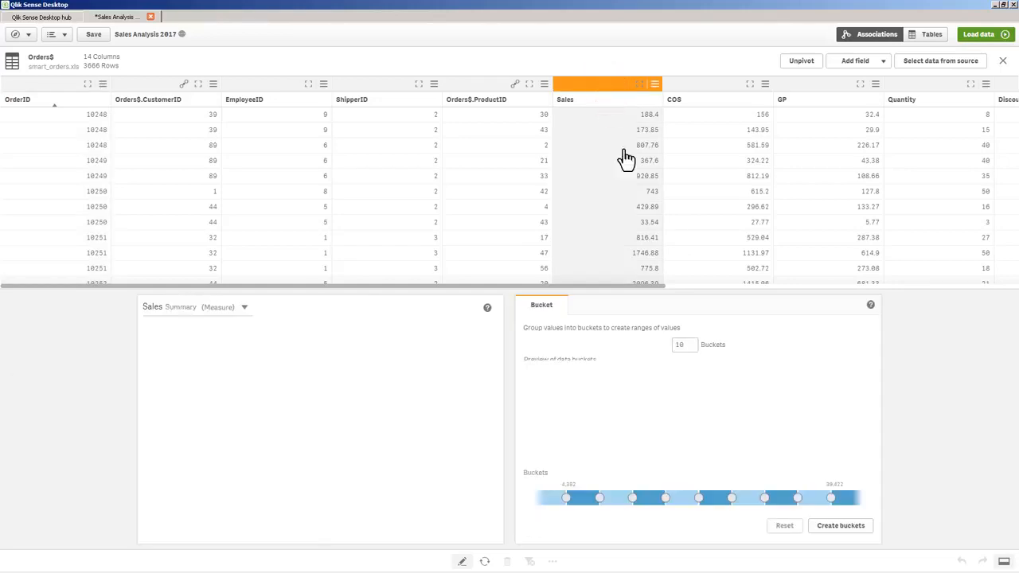
pyautogui.click(686, 347)
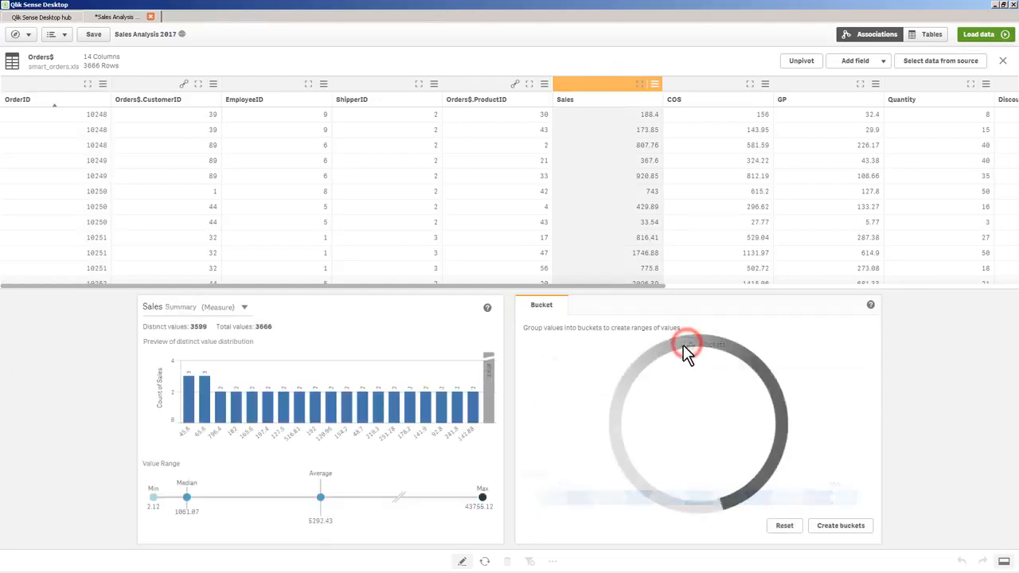
pyautogui.doubleClick(677, 346)
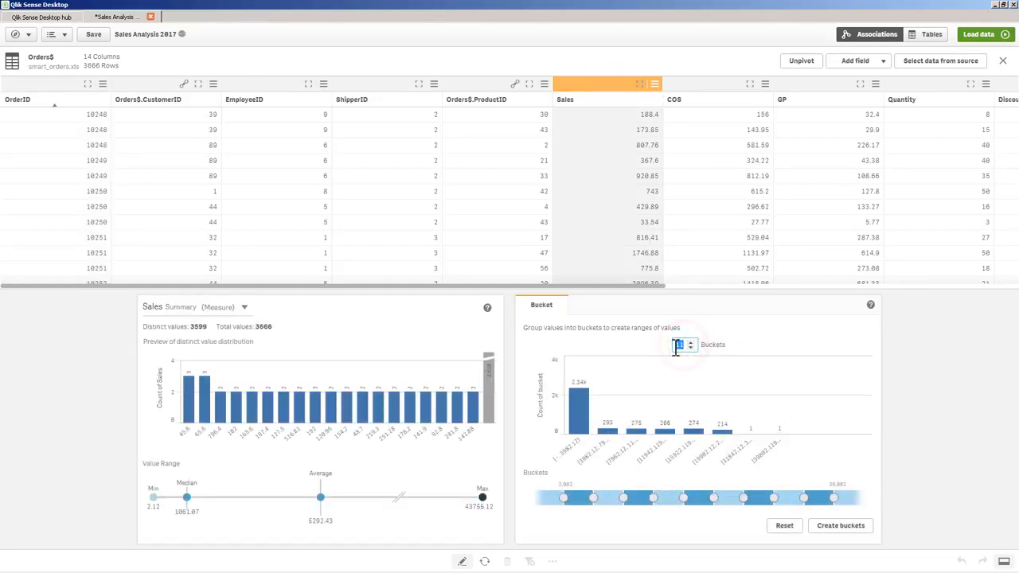
pyautogui.write('3')
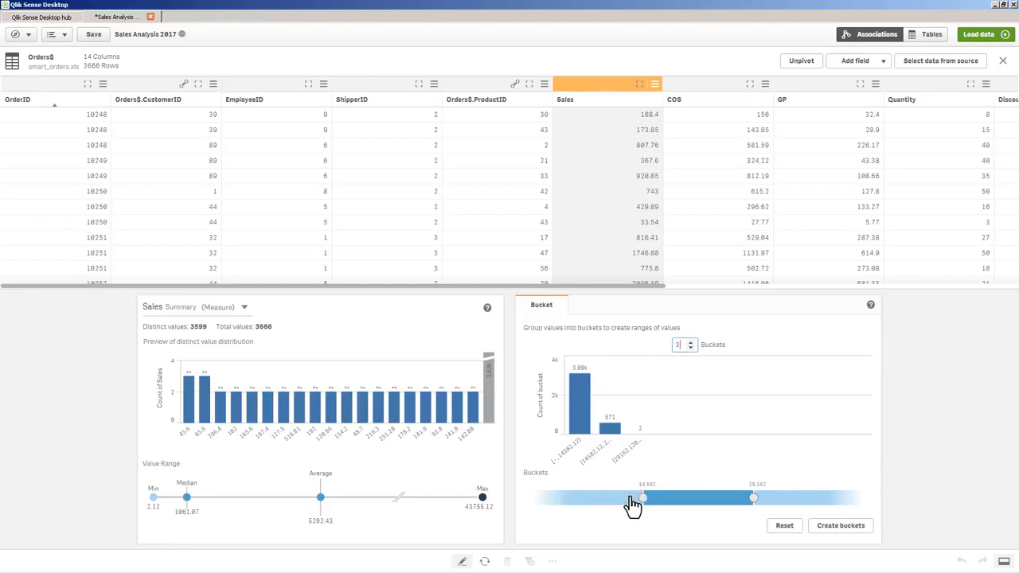
# Name the three Sales buckets Small, Medium and Large in ascending order, and create the bucketed field
pyautogui.click(601, 498)
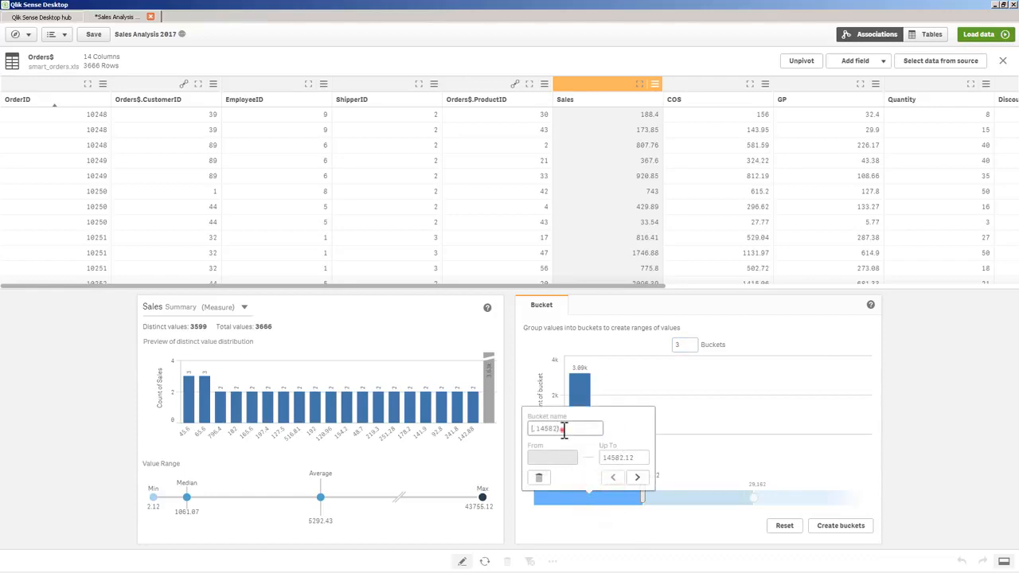
pyautogui.click(562, 429)
pyautogui.write('Small')
pyautogui.click(637, 477)
pyautogui.click(701, 428)
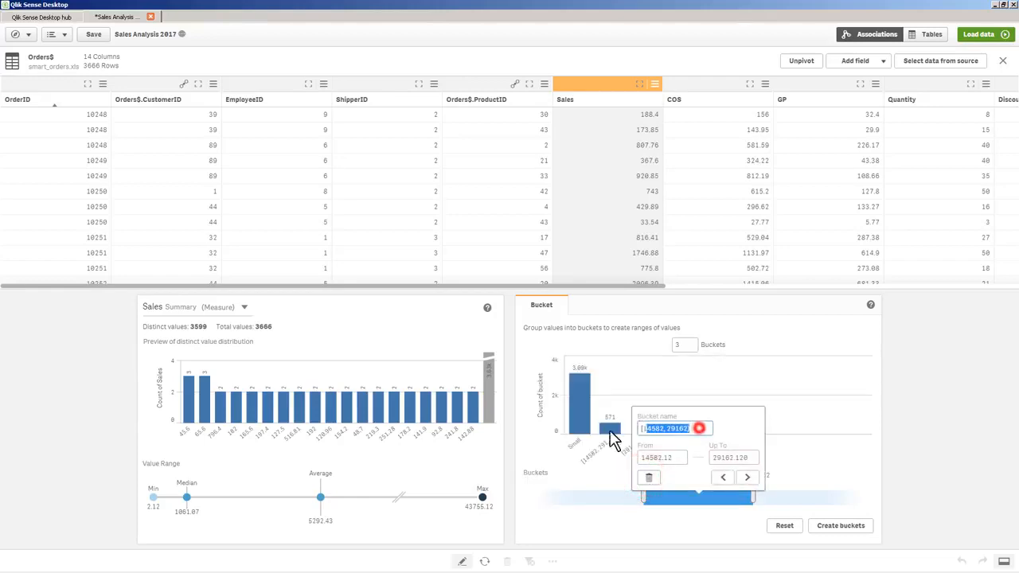
pyautogui.write('Medium')
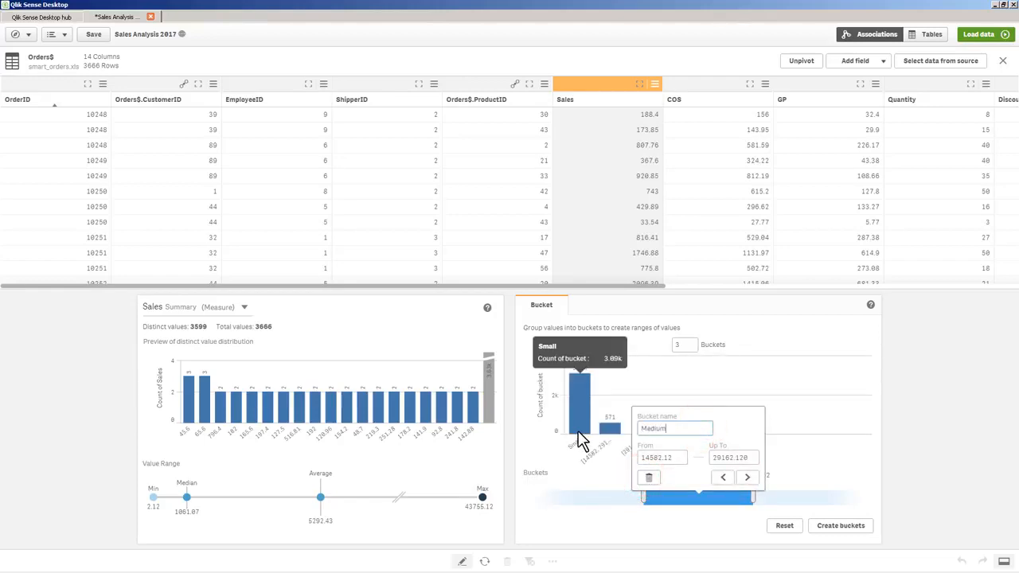
pyautogui.click(748, 477)
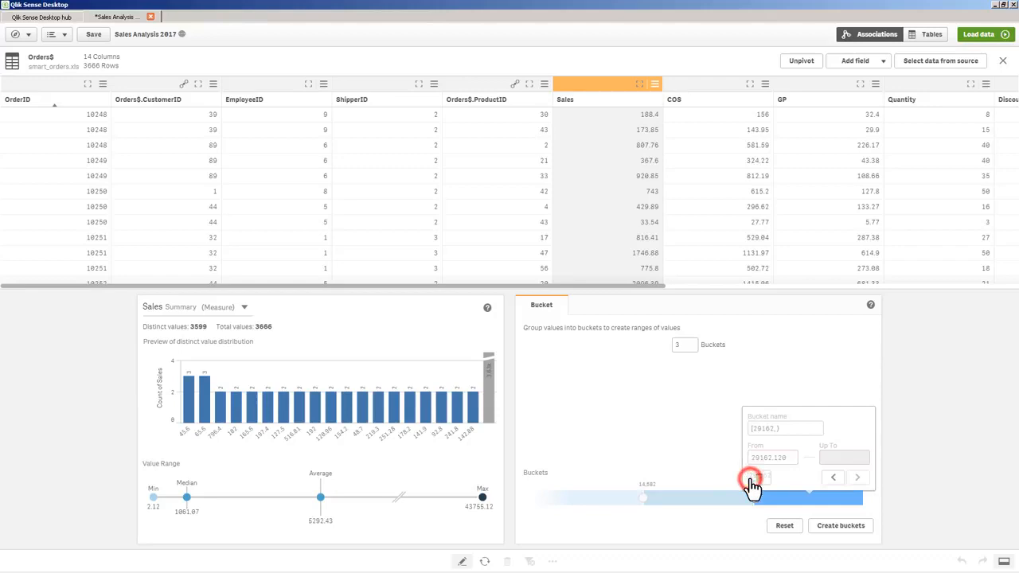
pyautogui.click(792, 429)
pyautogui.write('Large')
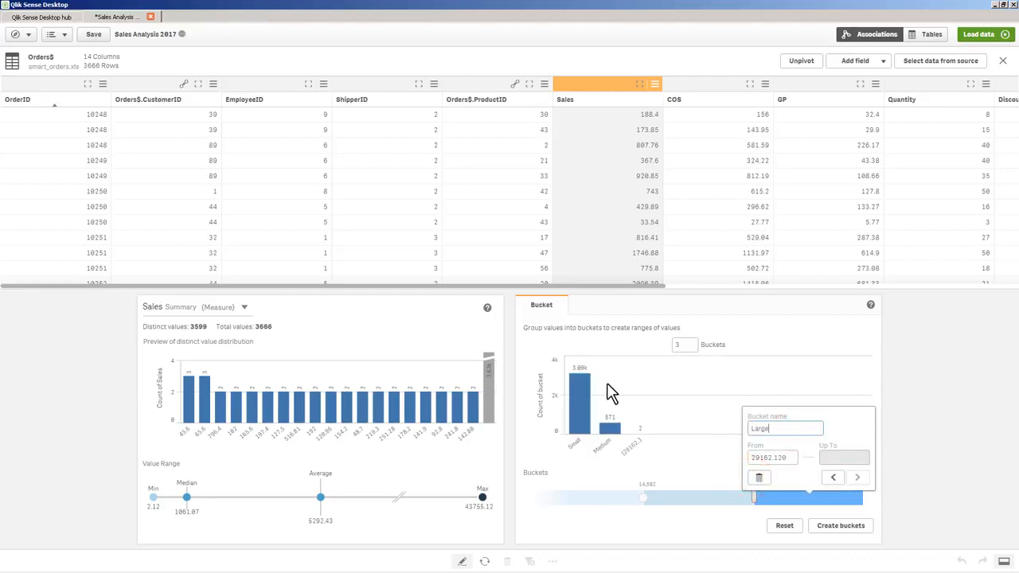
pyautogui.click(837, 527)
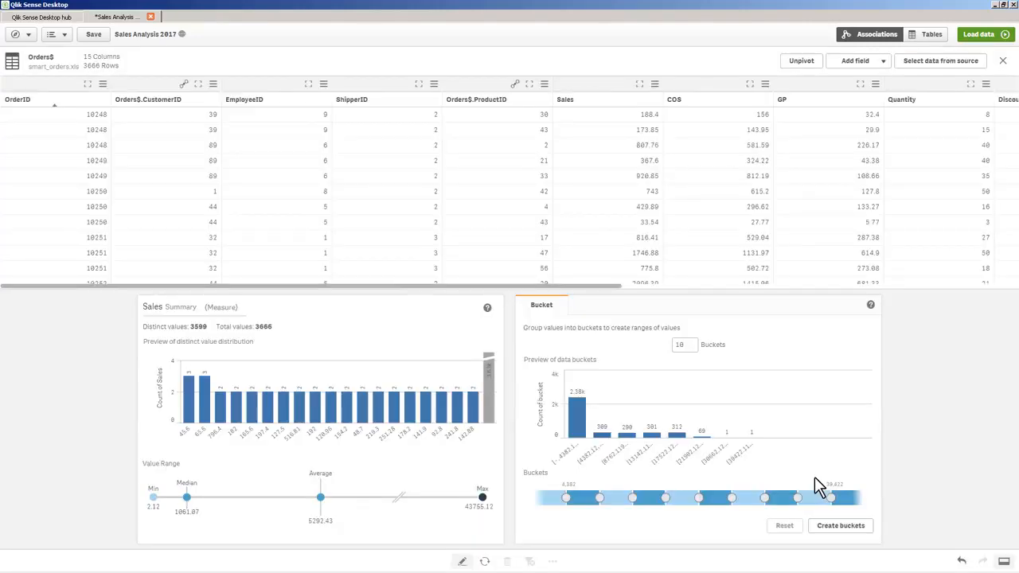
# Rename the new bucketed sales field in the Orders$ table as Sales Range
pyautogui.click(993, 98)
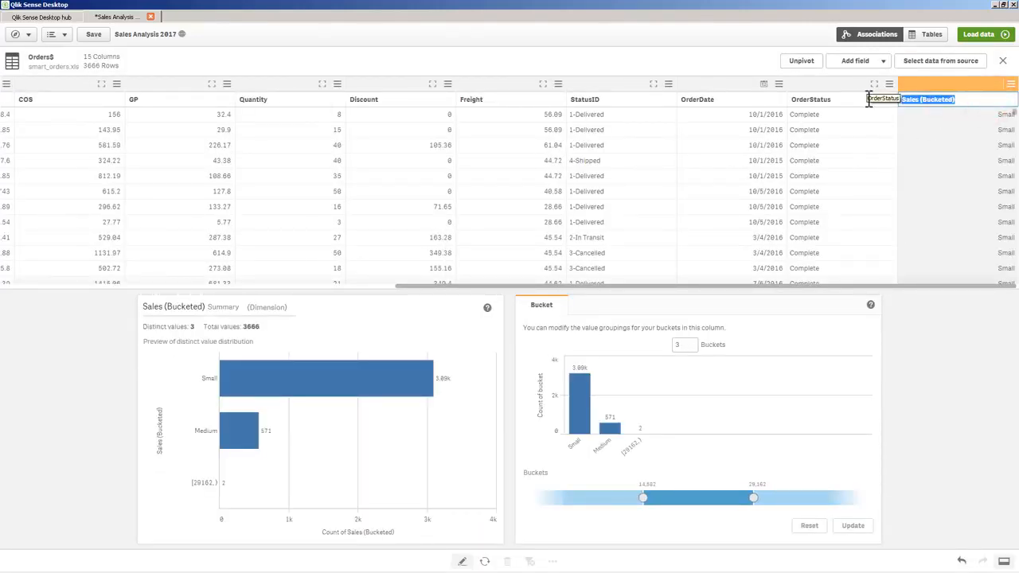
pyautogui.write('S')
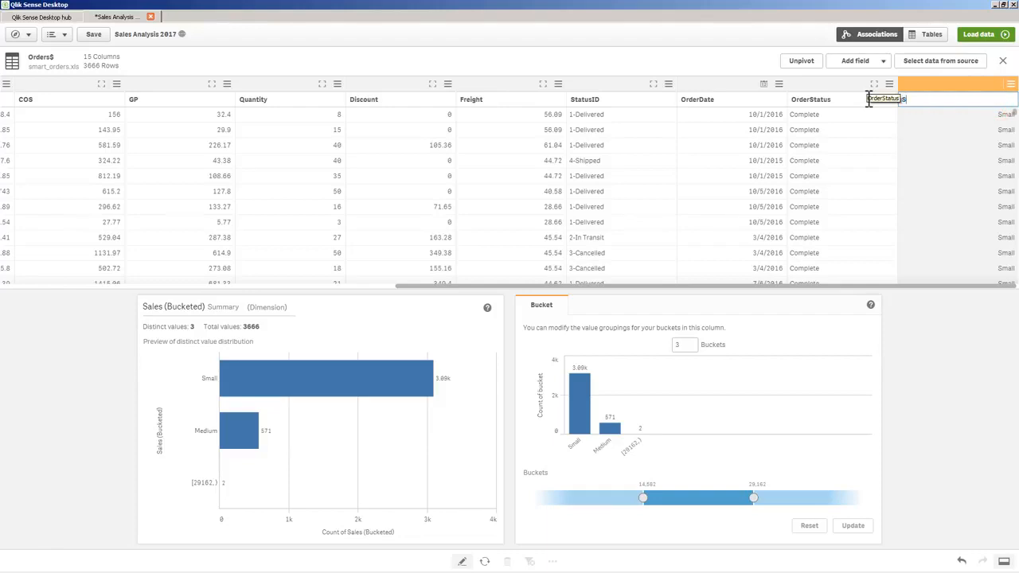
pyautogui.write('ales Range')
pyautogui.press('Return')
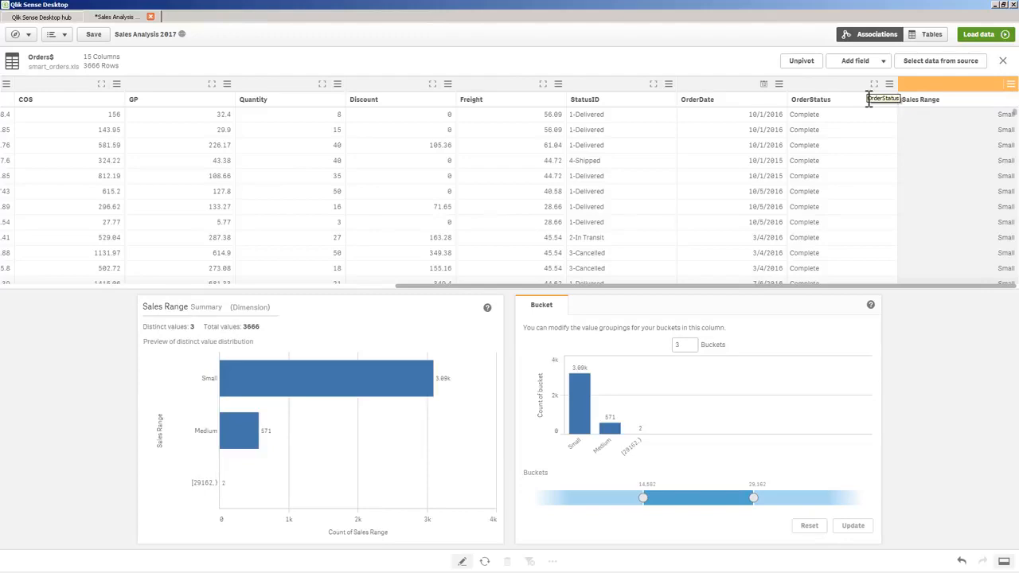
# Start a new calculated field in the Orders$ table and name it Profit
pyautogui.click(855, 61)
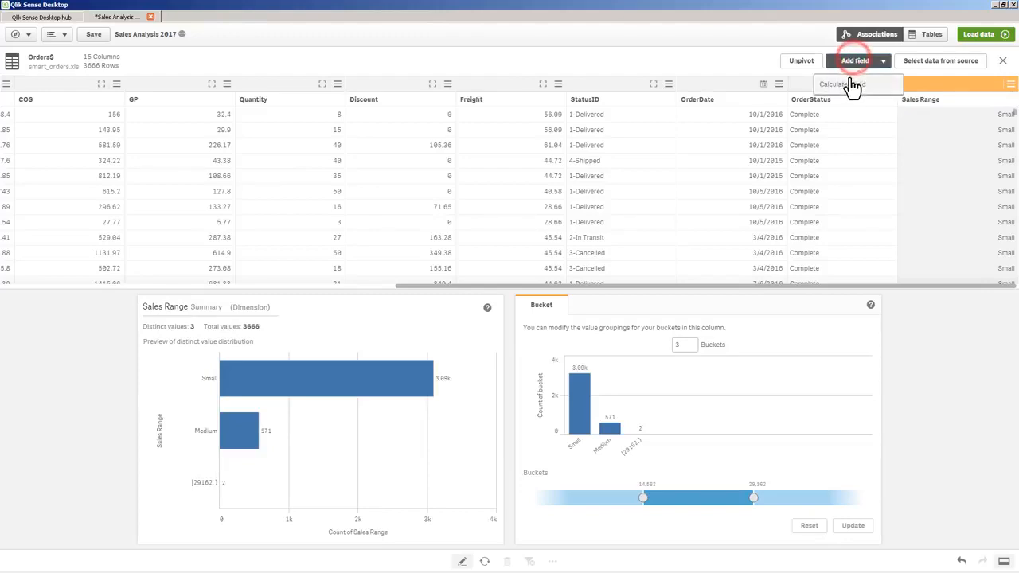
pyautogui.click(850, 87)
pyautogui.click(892, 111)
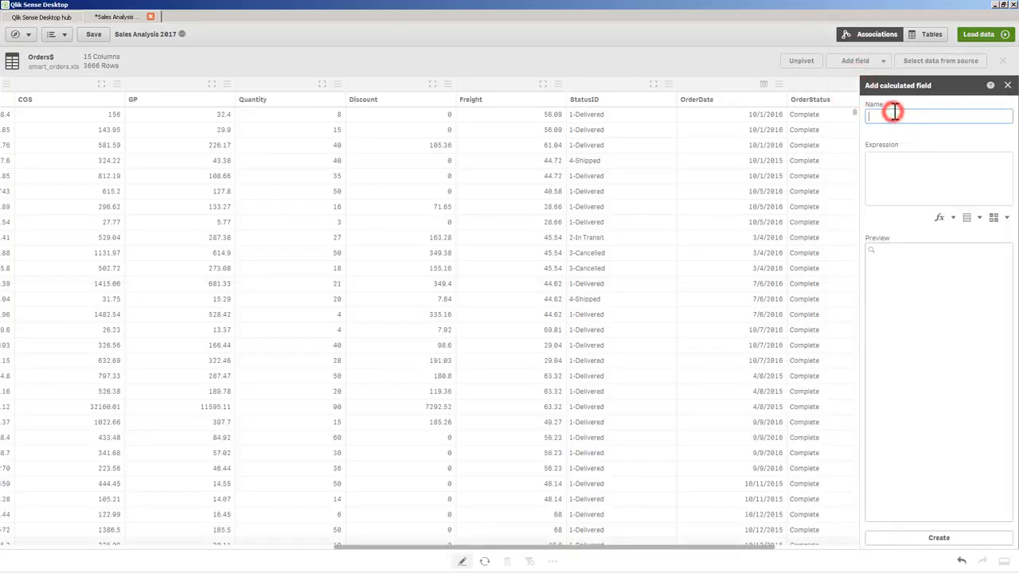
pyautogui.write('Profit')
pyautogui.click(891, 180)
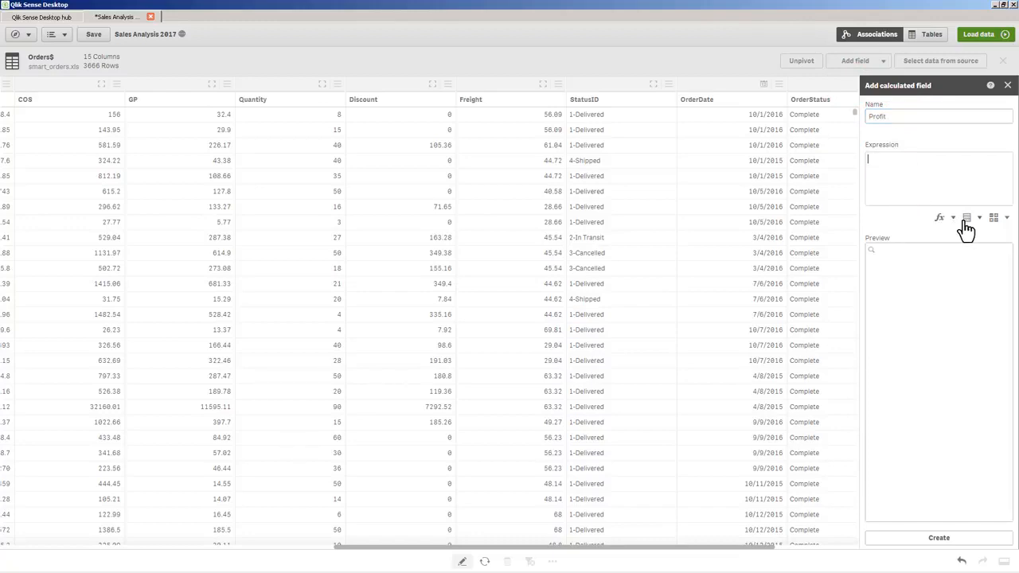
# Define the Profit field's expression as Sales-COS and create the calculated field
pyautogui.click(953, 220)
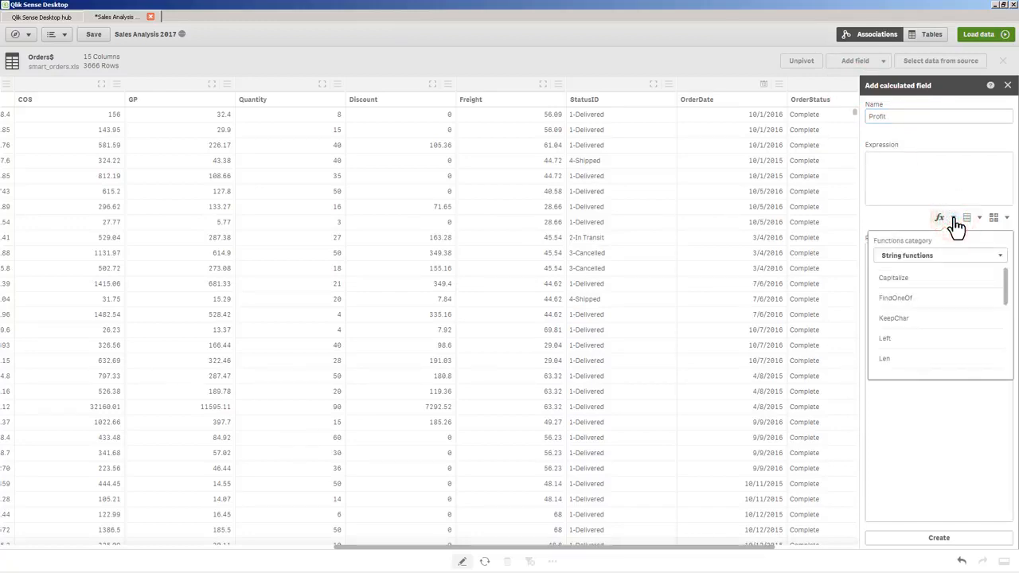
pyautogui.click(965, 258)
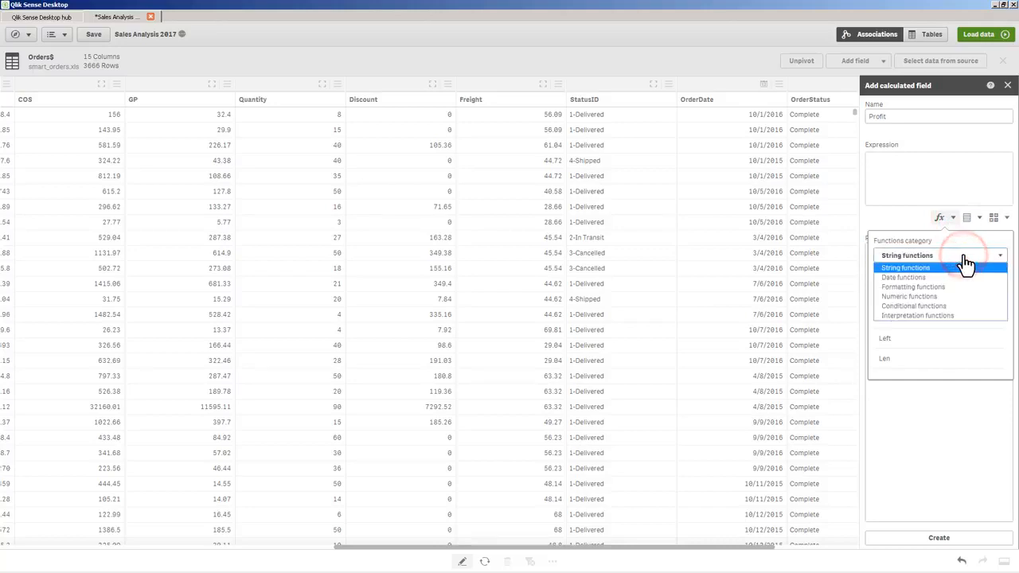
pyautogui.click(977, 219)
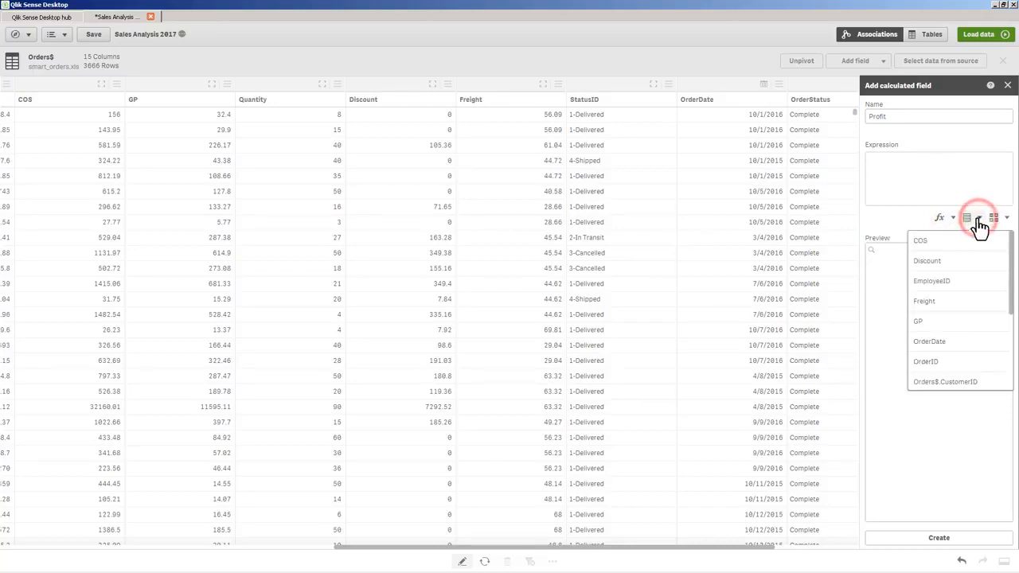
pyautogui.scroll(-4, 955, 322)
pyautogui.click(952, 324)
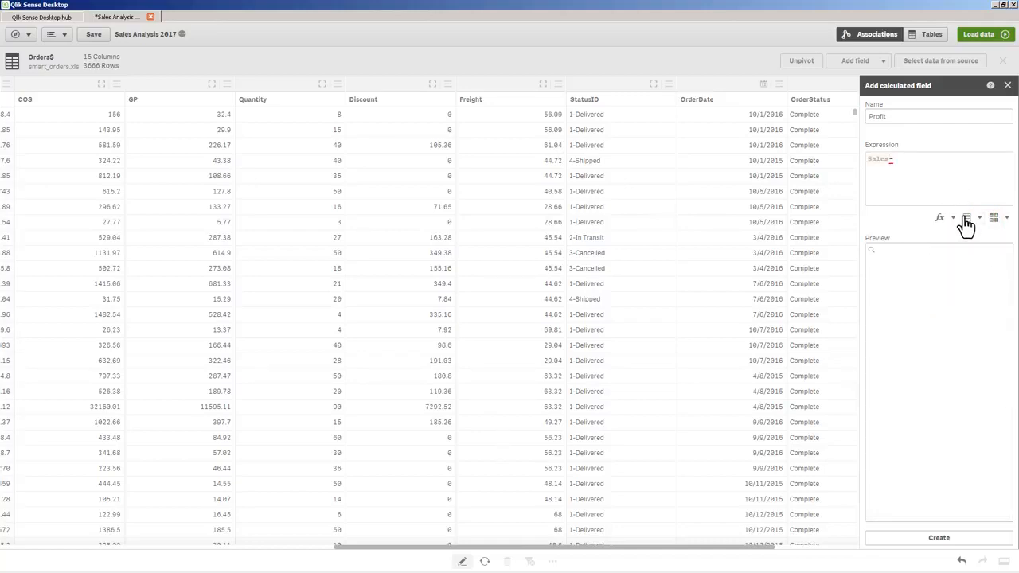
pyautogui.click(966, 218)
pyautogui.click(959, 246)
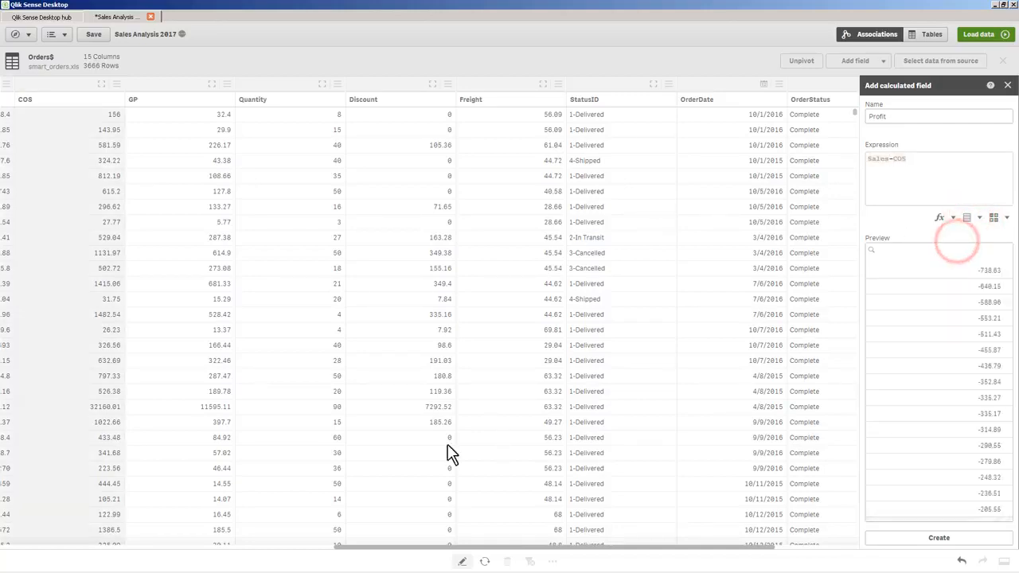
pyautogui.moveTo(442, 547); pyautogui.dragTo(557, 547)
pyautogui.click(932, 540)
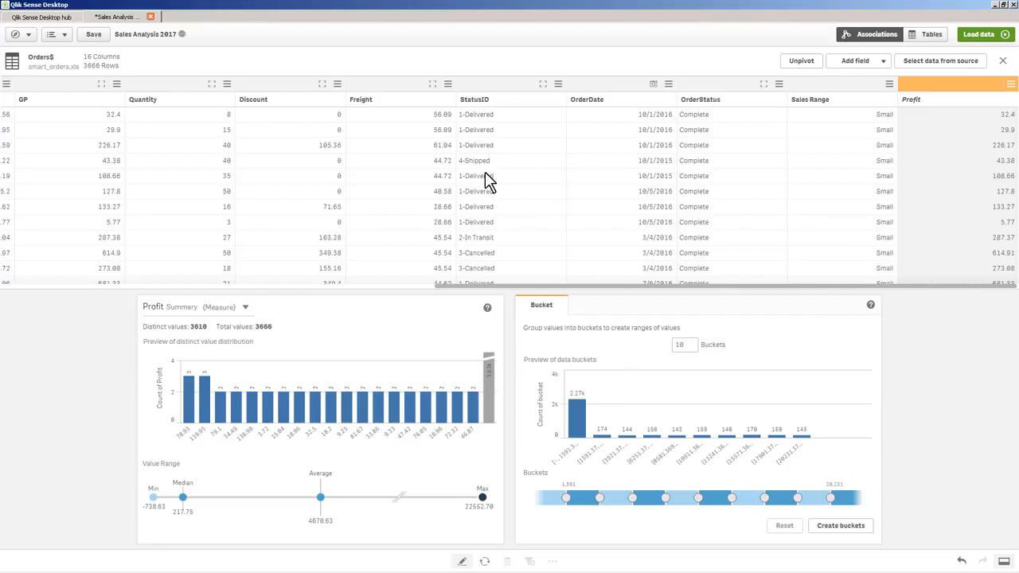
# Split the StatusID field at the hyphen, keeping only the status text part, and create the new field
pyautogui.click(501, 90)
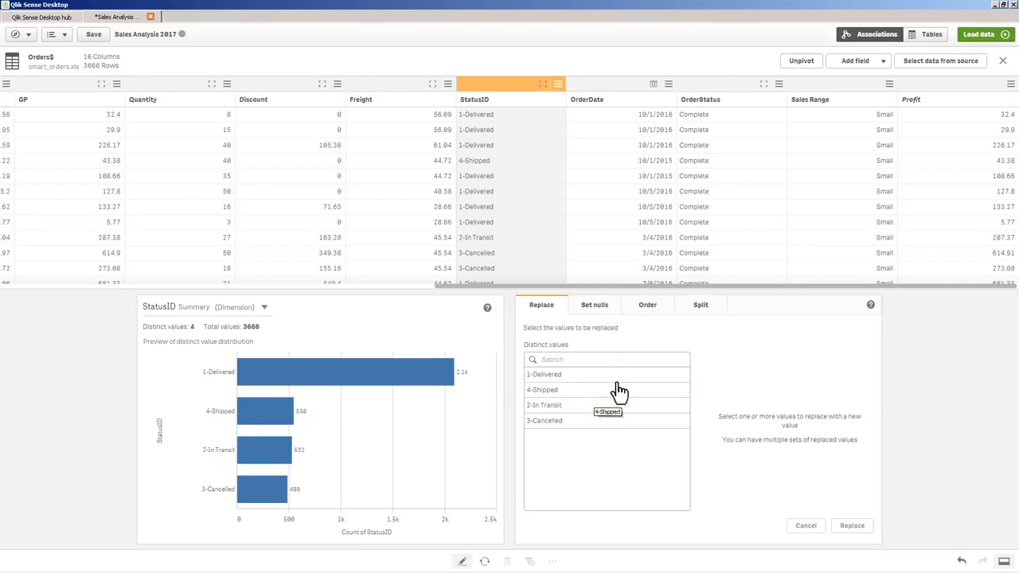
pyautogui.click(699, 309)
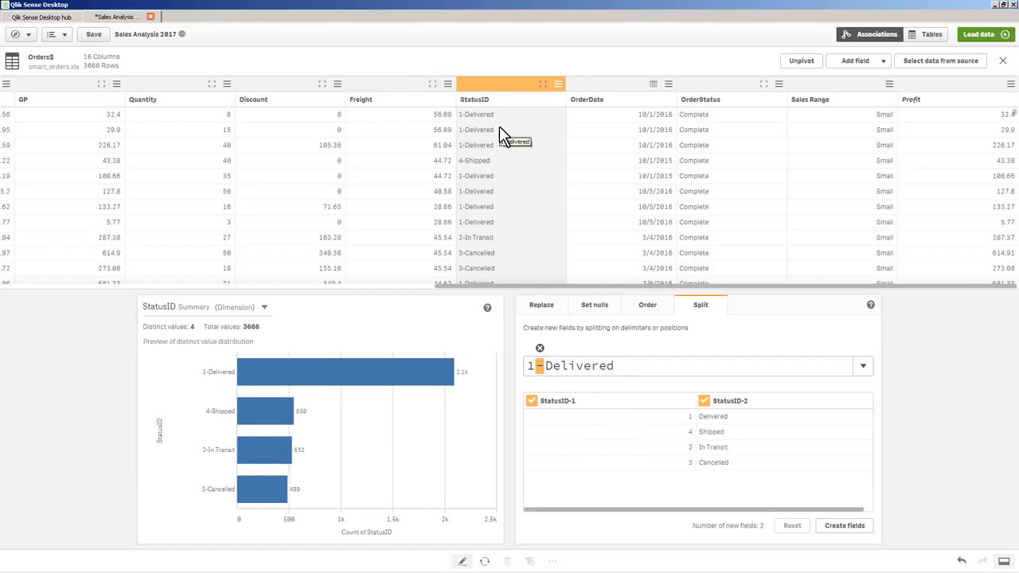
pyautogui.click(531, 401)
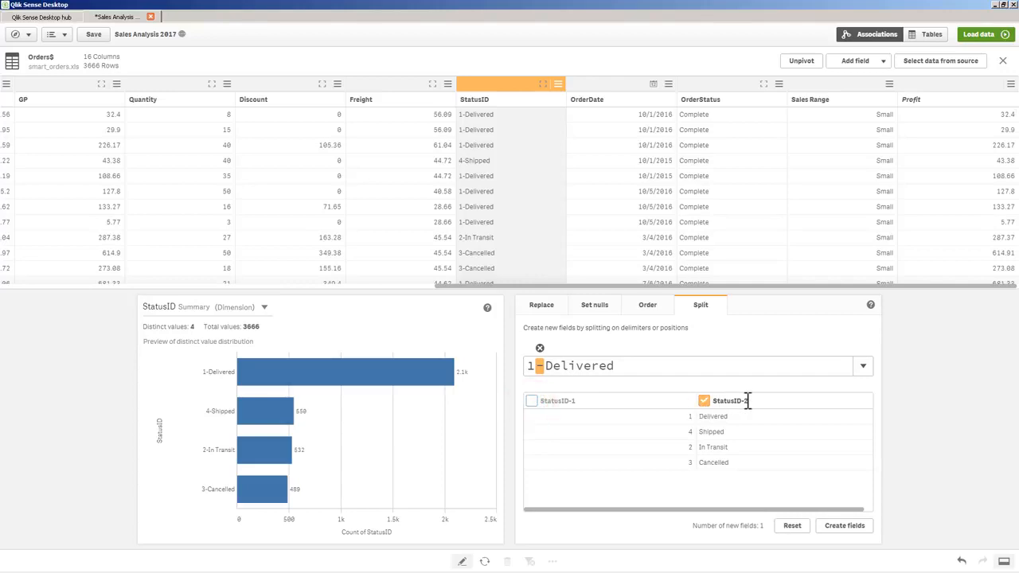
pyautogui.click(839, 527)
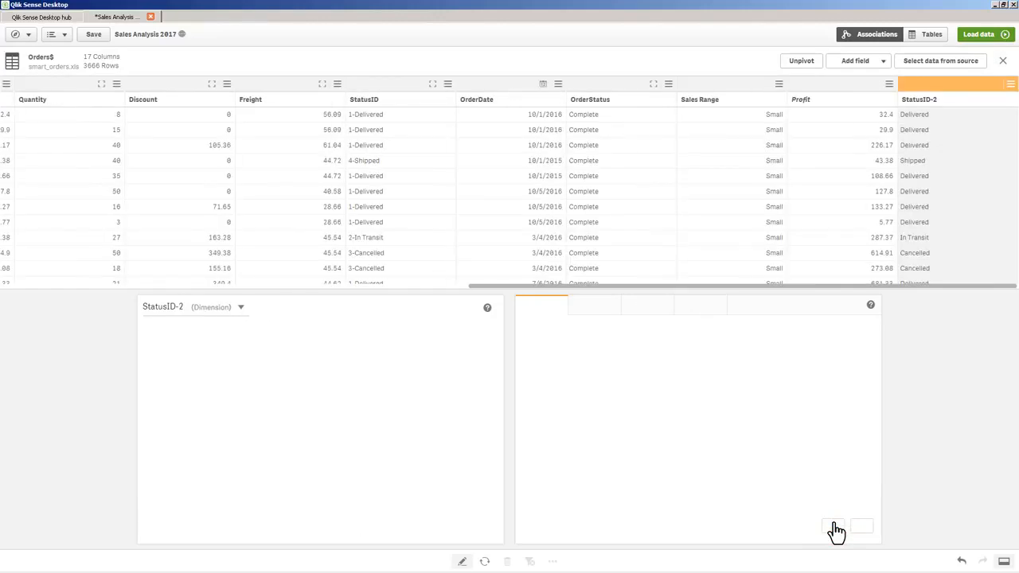
# Rename the new StatusID-2 field in the Orders$ table as NewStatus
pyautogui.click(955, 97)
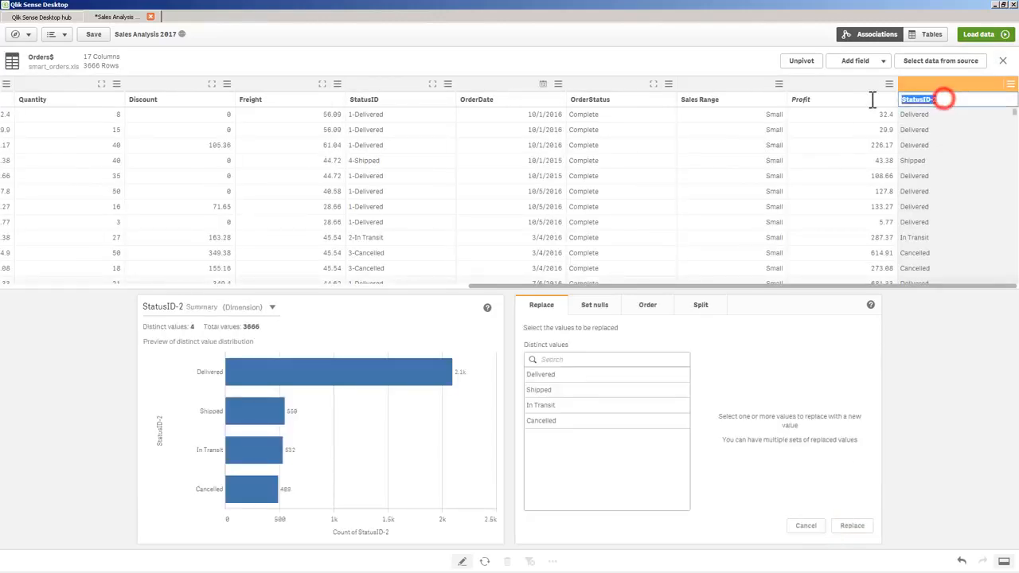
pyautogui.write('NewStat')
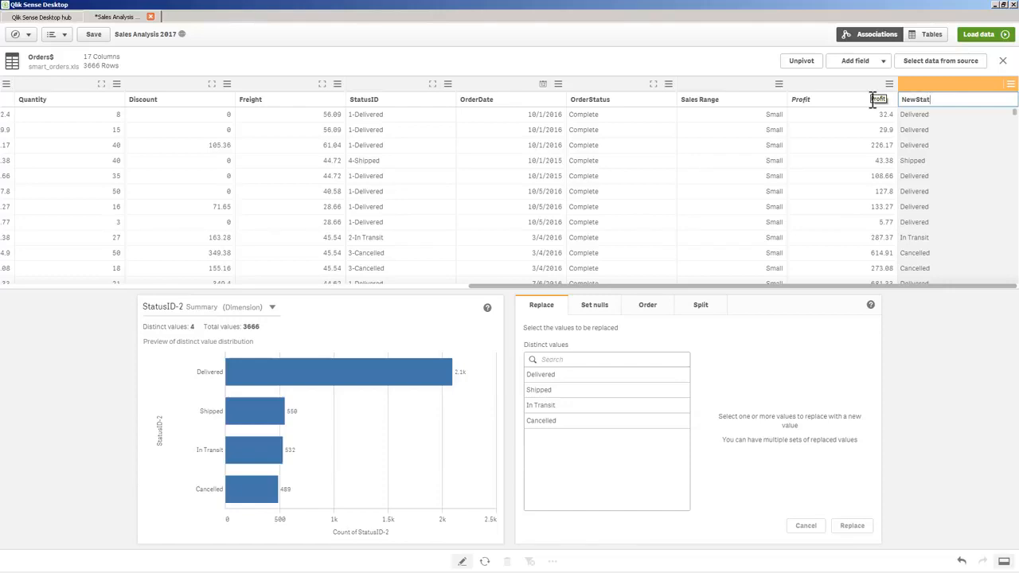
pyautogui.write('us')
pyautogui.press('Return')
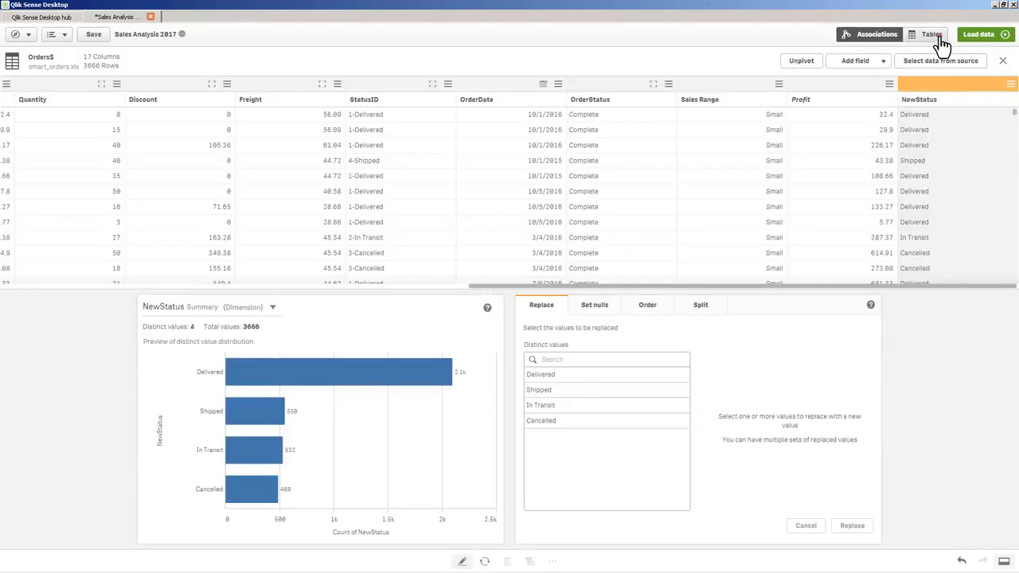
# Return to the table associations, load the data into the app, and open the new sheet for editing
pyautogui.click(931, 36)
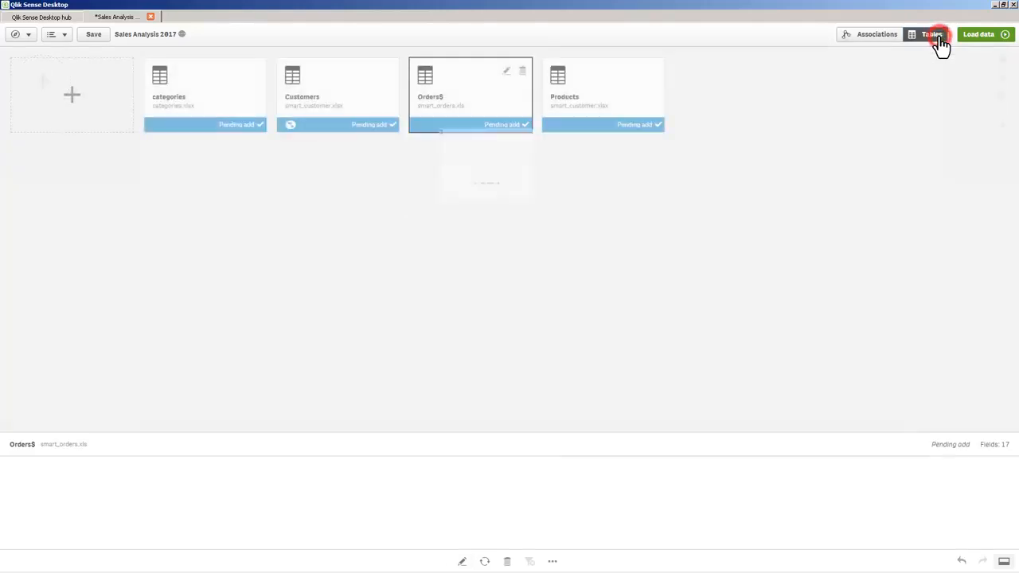
pyautogui.click(885, 36)
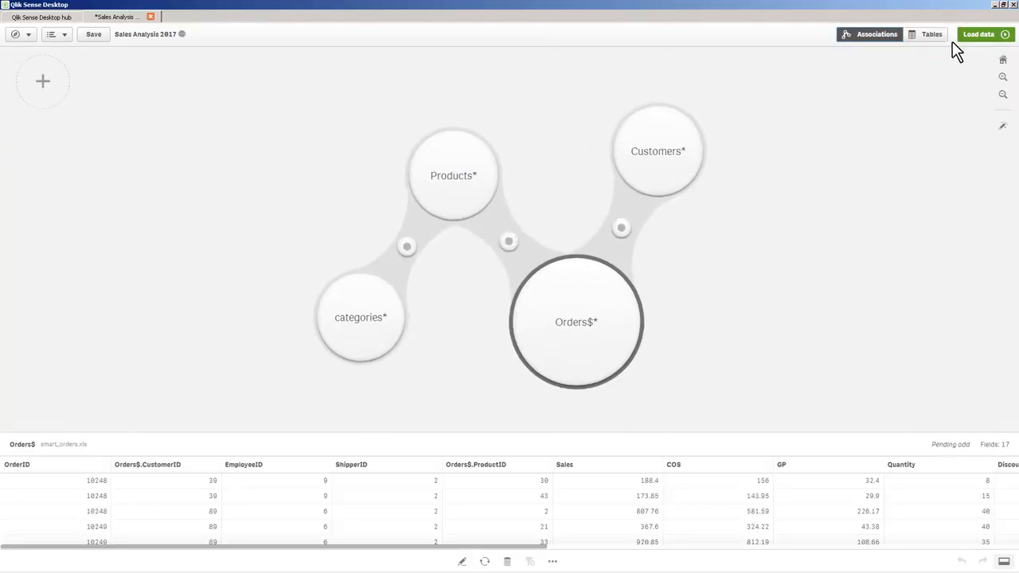
pyautogui.click(967, 37)
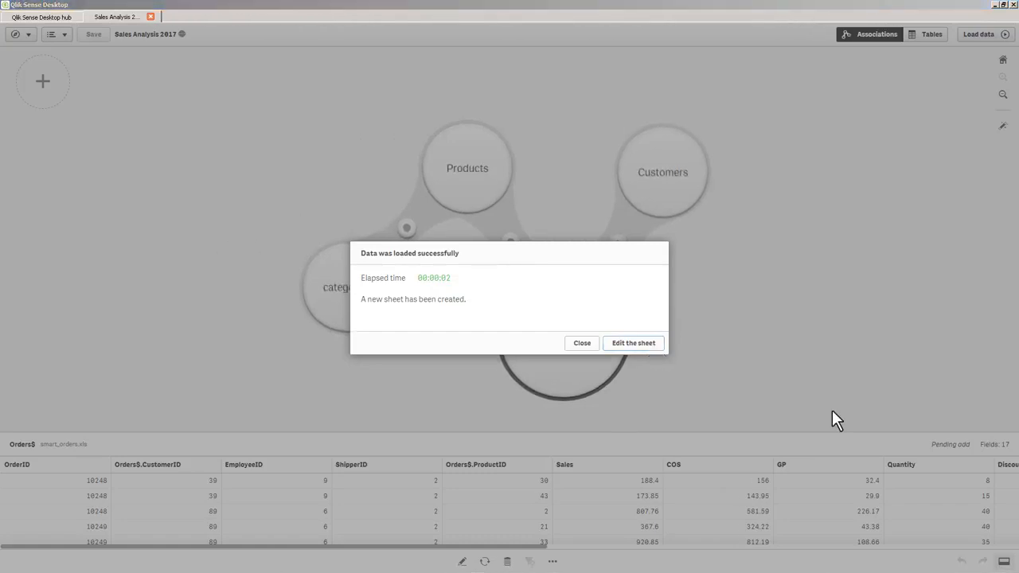
pyautogui.click(637, 344)
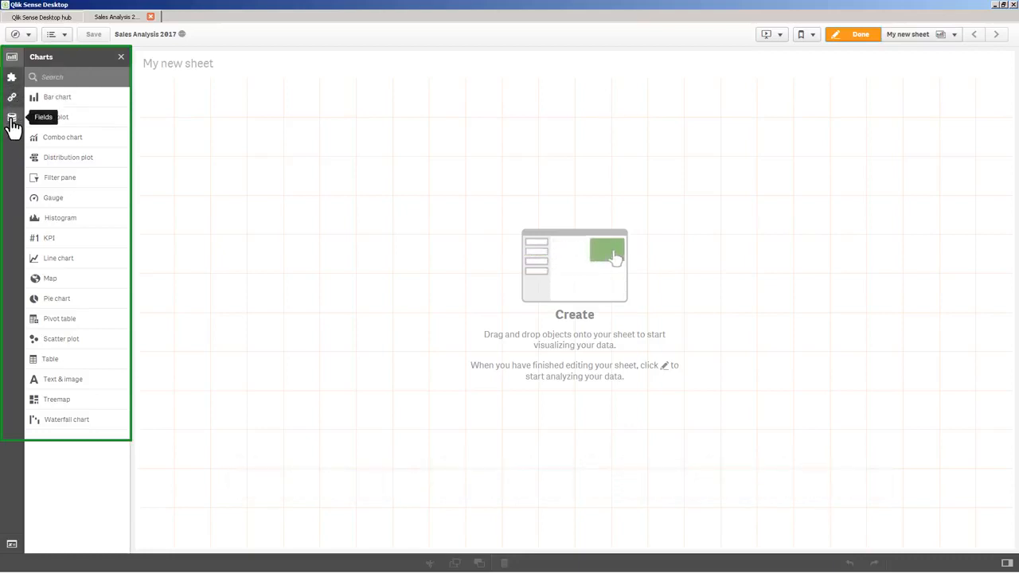
# Examine the app's global options and its lists of stories, bookmarks and sheets
pyautogui.click(27, 36)
pyautogui.click(66, 39)
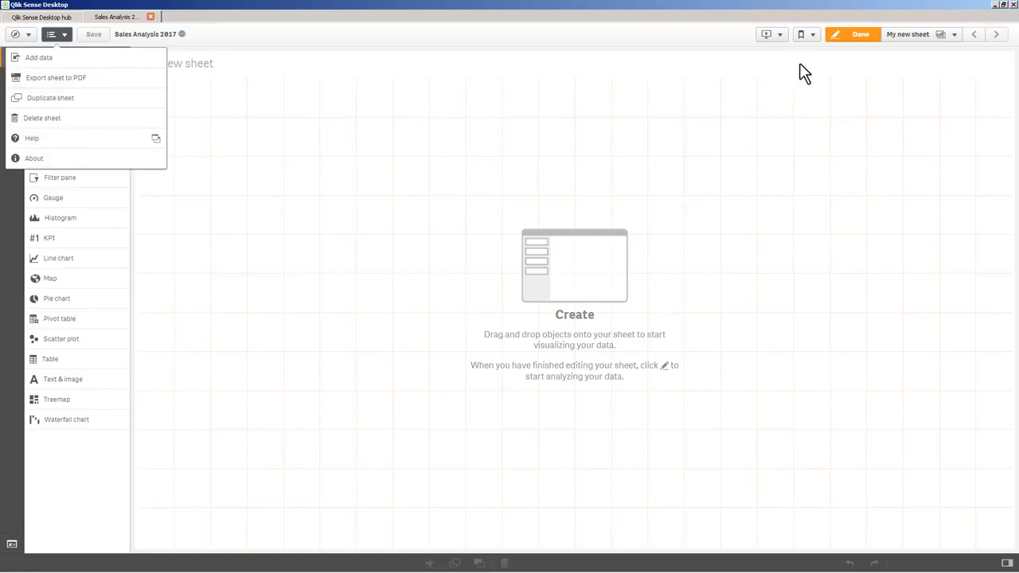
pyautogui.click(776, 36)
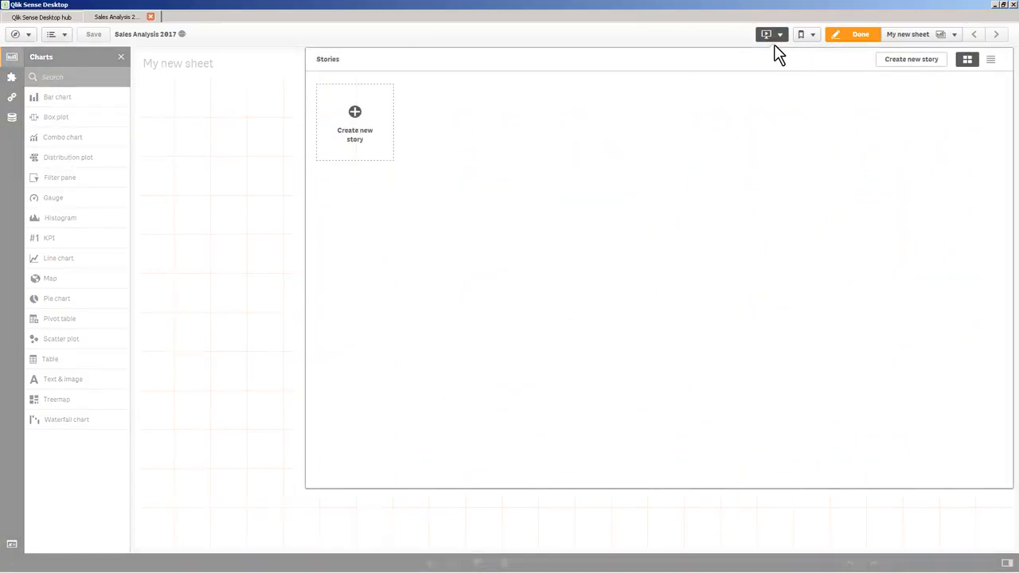
pyautogui.click(818, 37)
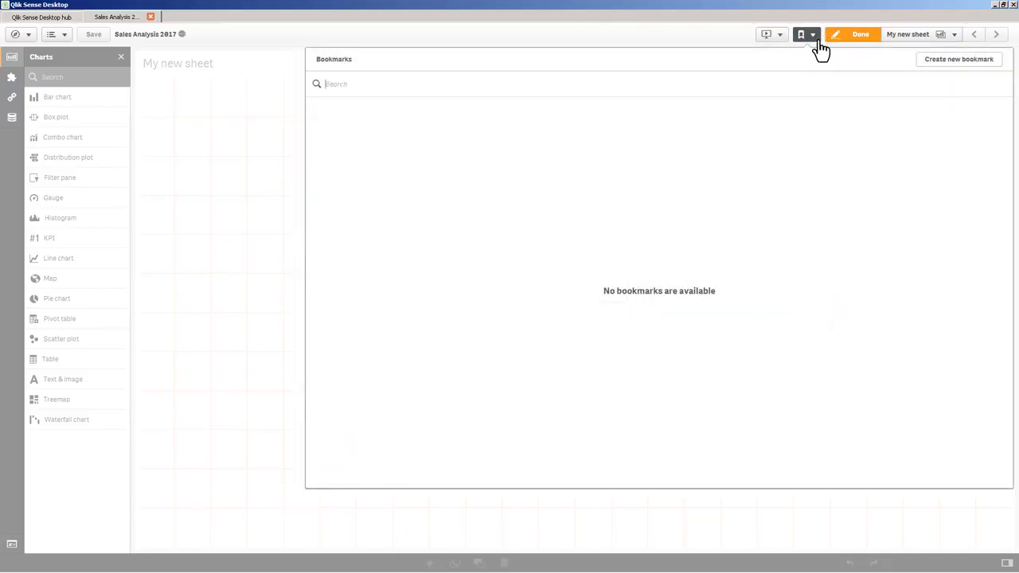
pyautogui.click(899, 40)
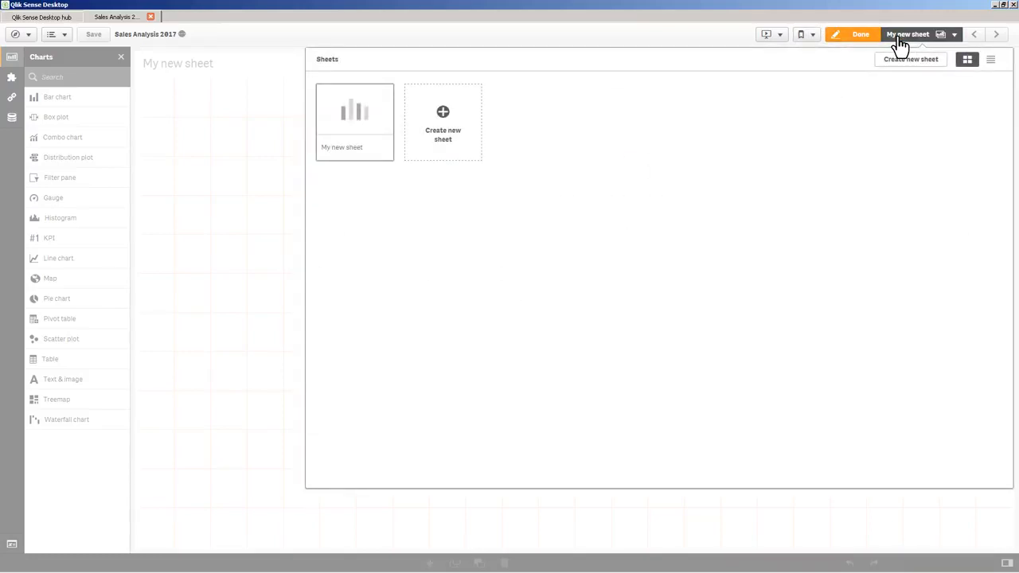
pyautogui.click(1011, 51)
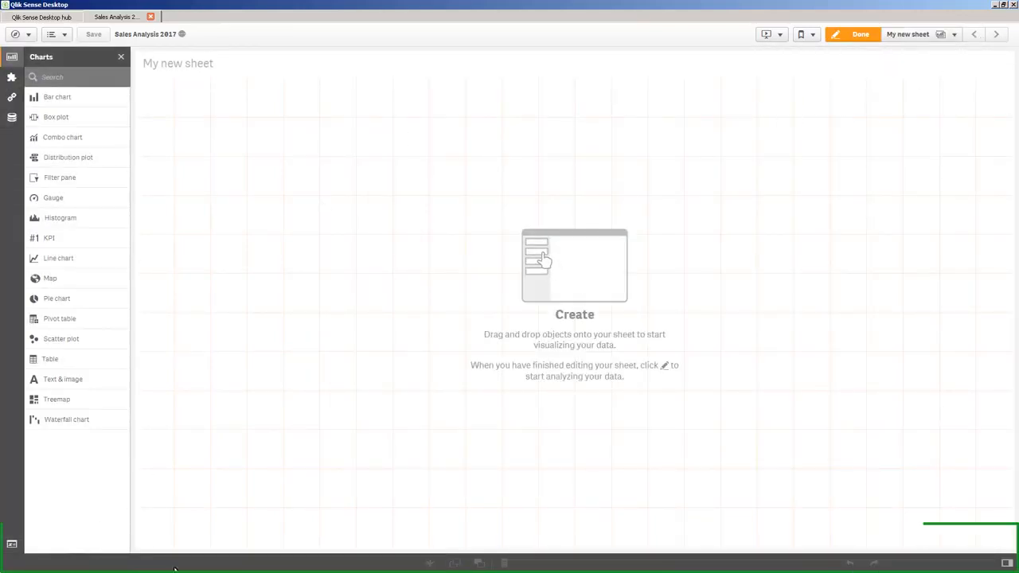
# Examine the app's variables list and display the sheet properties
pyautogui.click(12, 544)
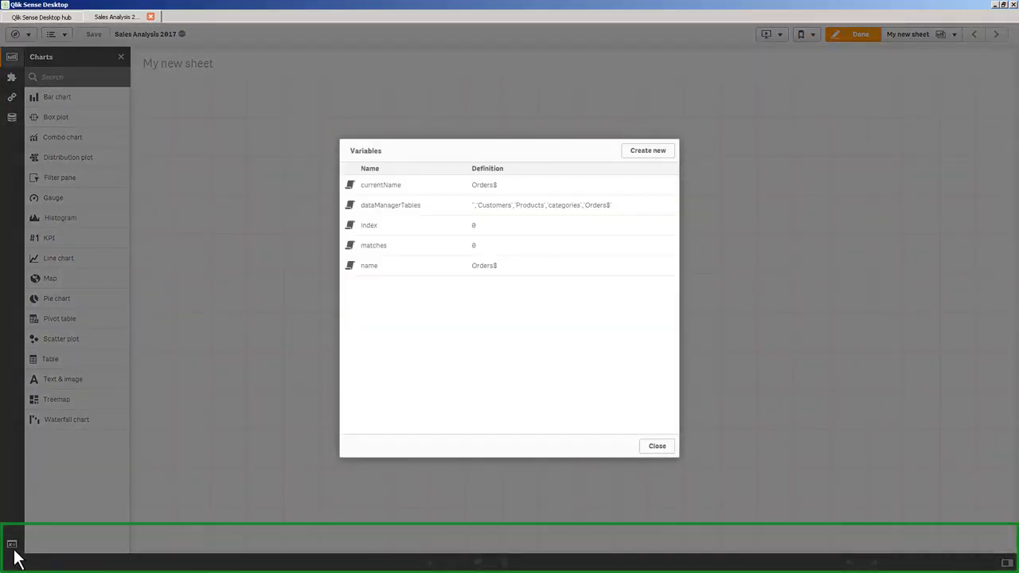
pyautogui.click(655, 445)
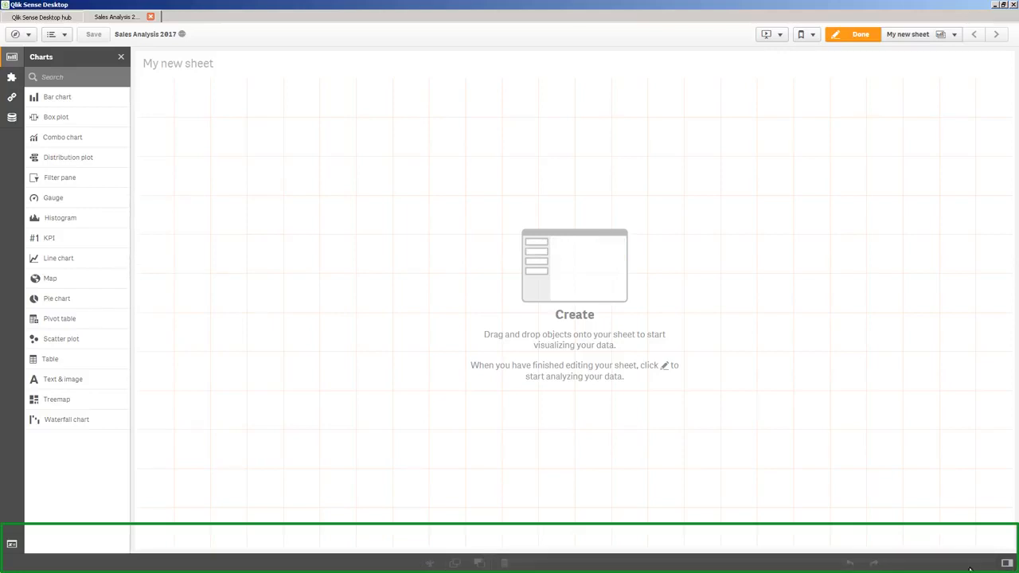
pyautogui.click(1010, 564)
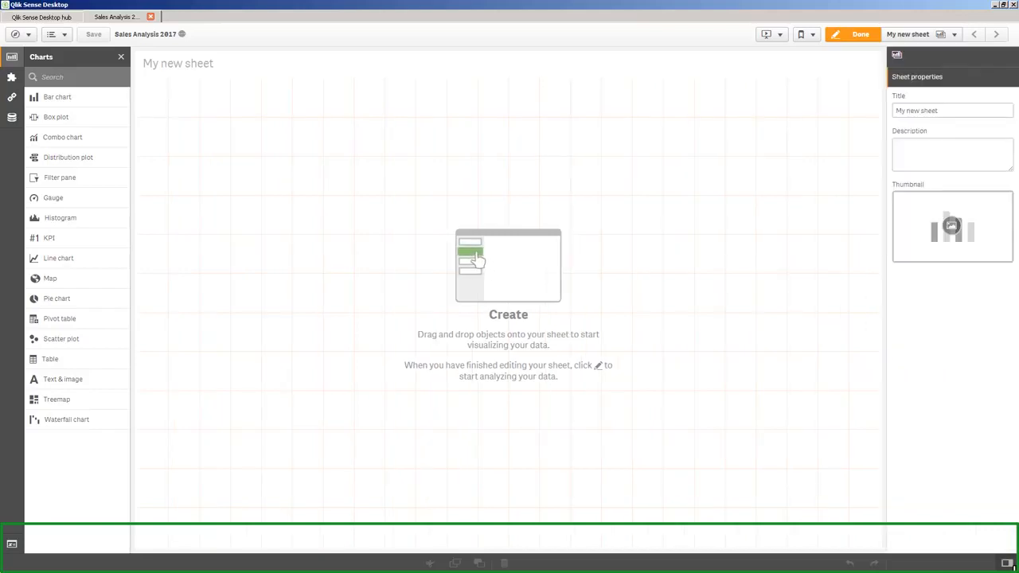
pyautogui.click(1009, 565)
pyautogui.click(1010, 564)
# Add a bar chart sized to the sheet's upper-left area with CategoryName as its dimension
pyautogui.moveTo(64, 98); pyautogui.dragTo(237, 156)
pyautogui.moveTo(501, 545); pyautogui.dragTo(489, 376)
pyautogui.click(337, 243)
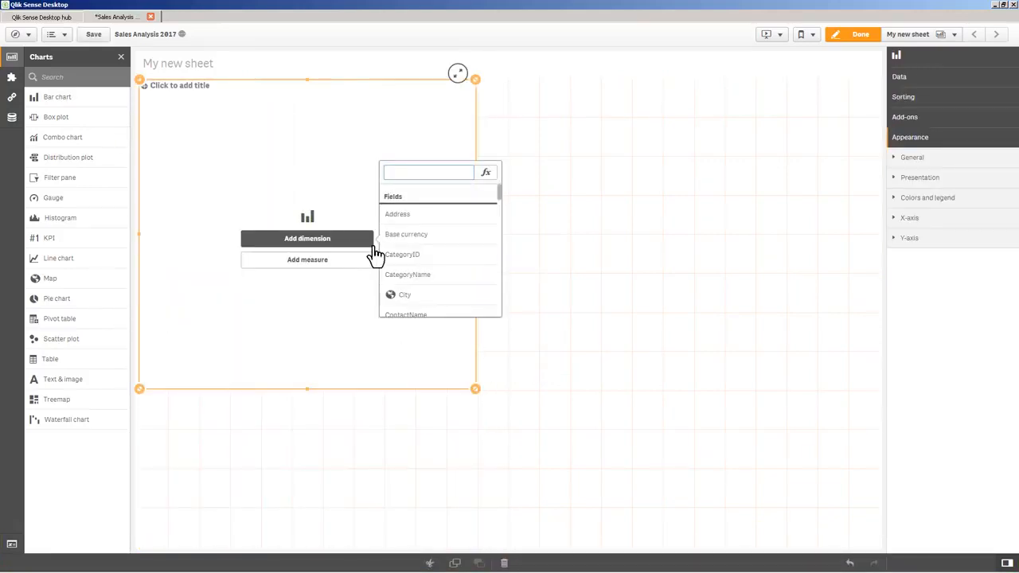
pyautogui.click(407, 275)
# Add Sum(Sales) as the bar chart's measure and slightly reduce the chart's height
pyautogui.click(354, 270)
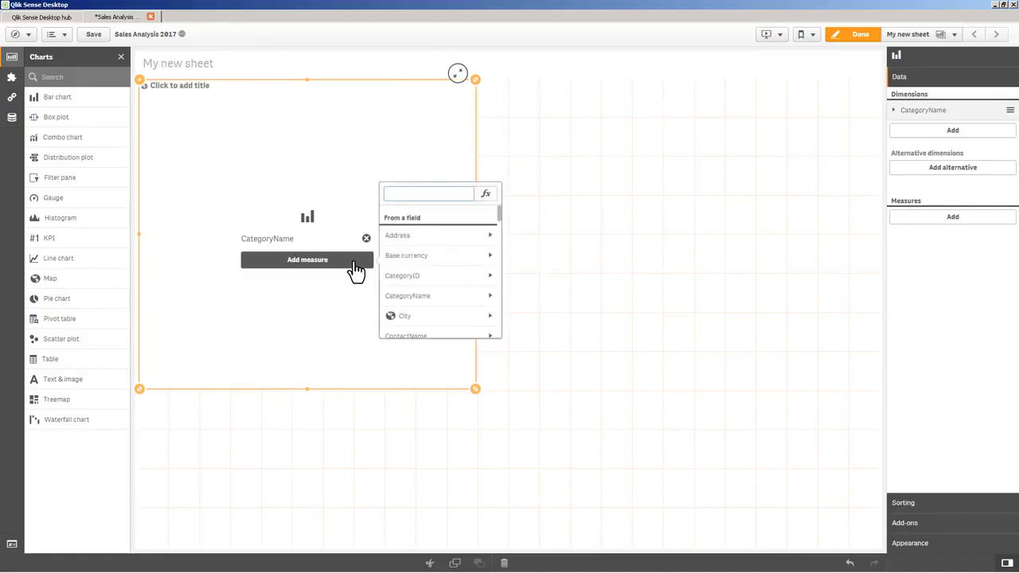
pyautogui.write('sa')
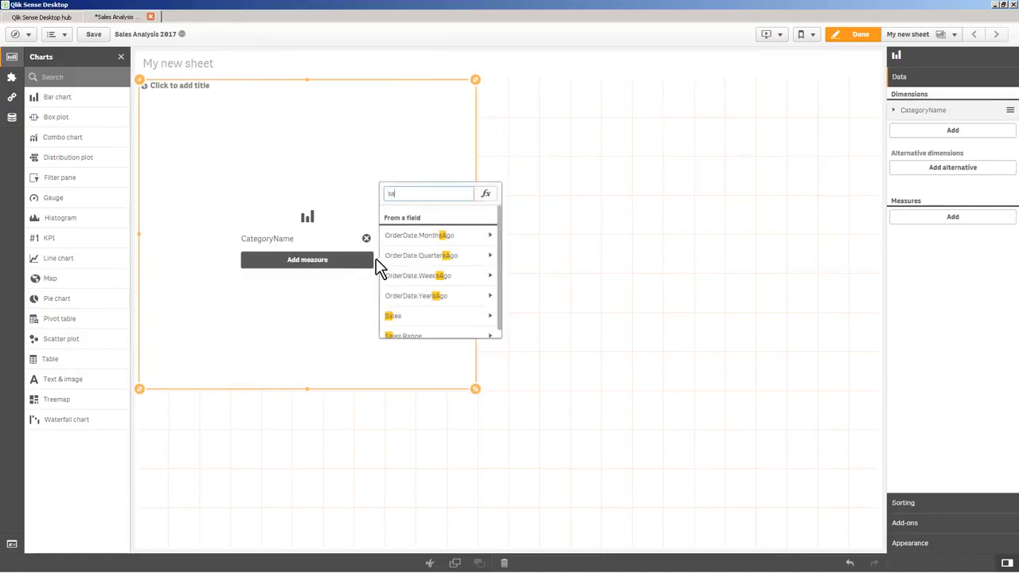
pyautogui.click(413, 317)
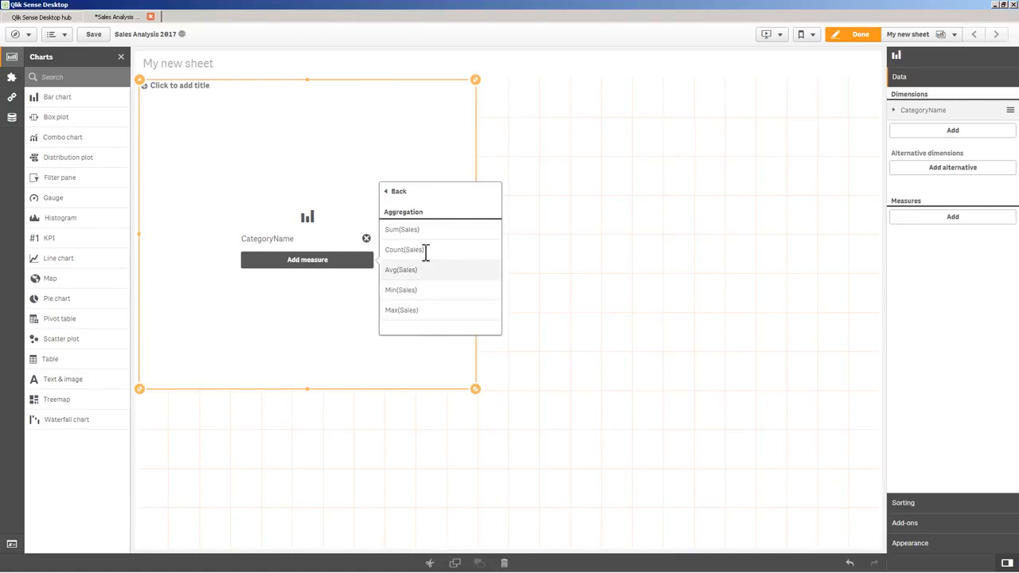
pyautogui.click(425, 234)
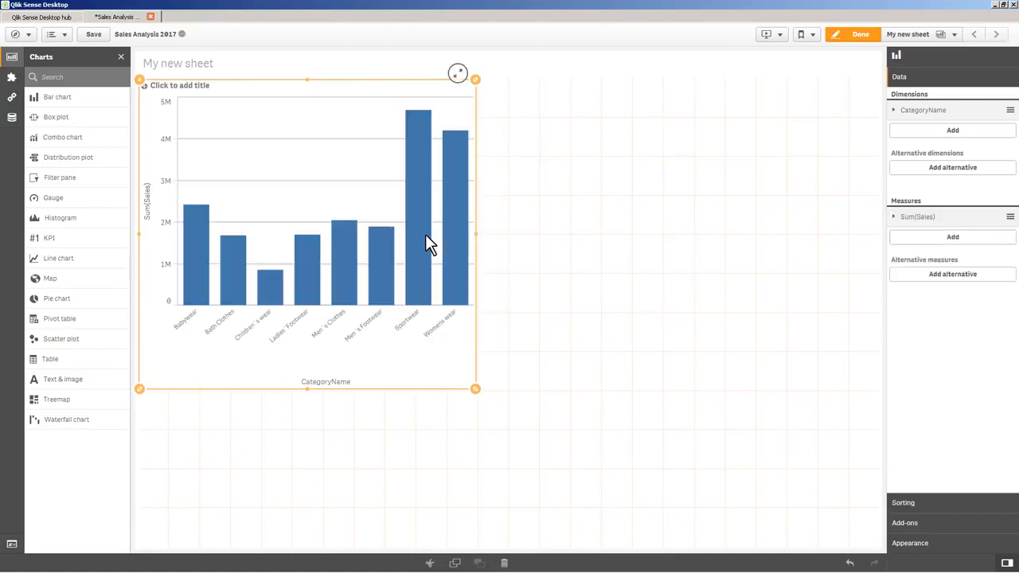
pyautogui.moveTo(475, 390); pyautogui.dragTo(475, 350)
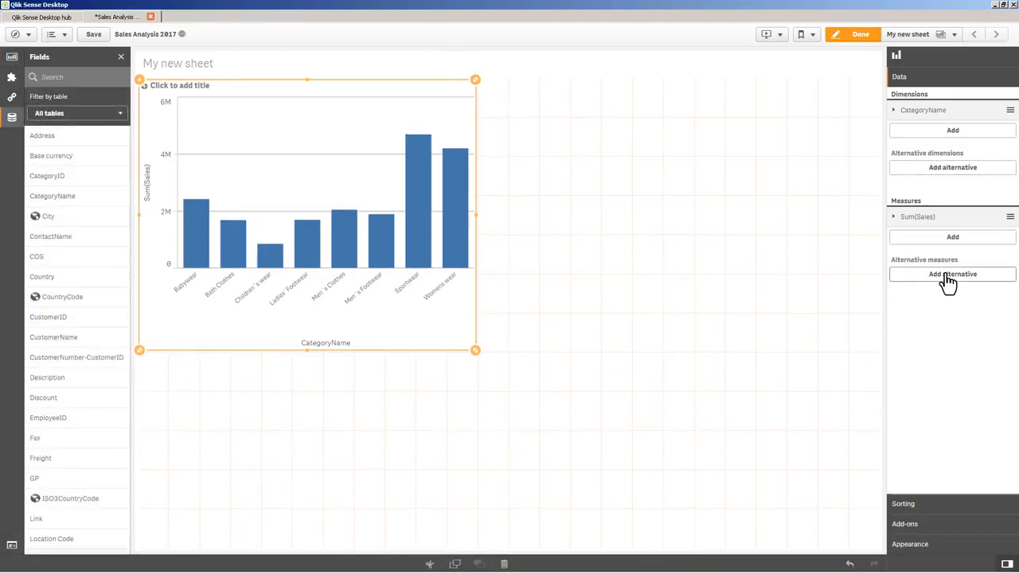
# Add Country as an alternative dimension of the bar chart
pyautogui.click(955, 169)
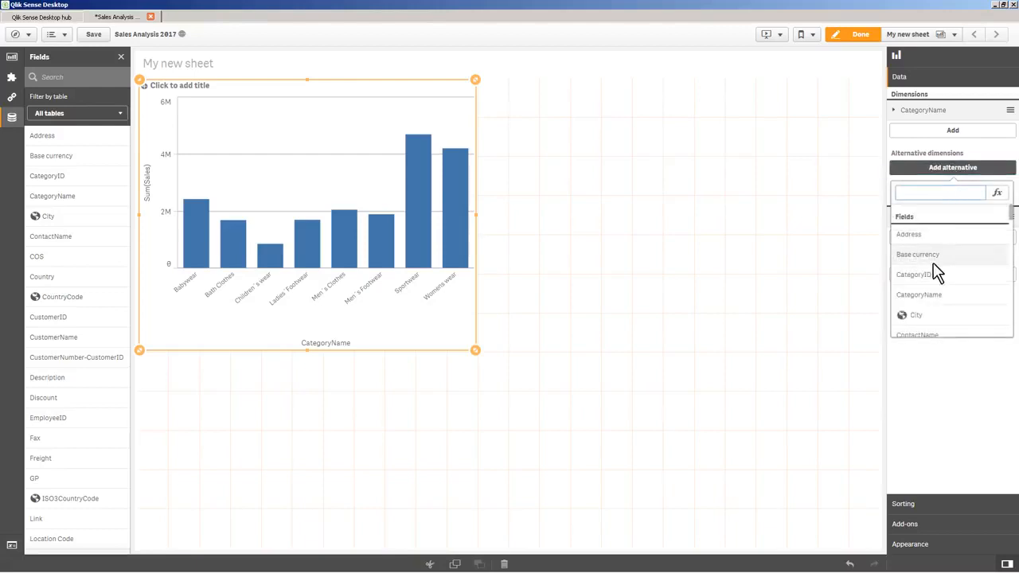
pyautogui.scroll(-1, 937, 324)
pyautogui.click(938, 323)
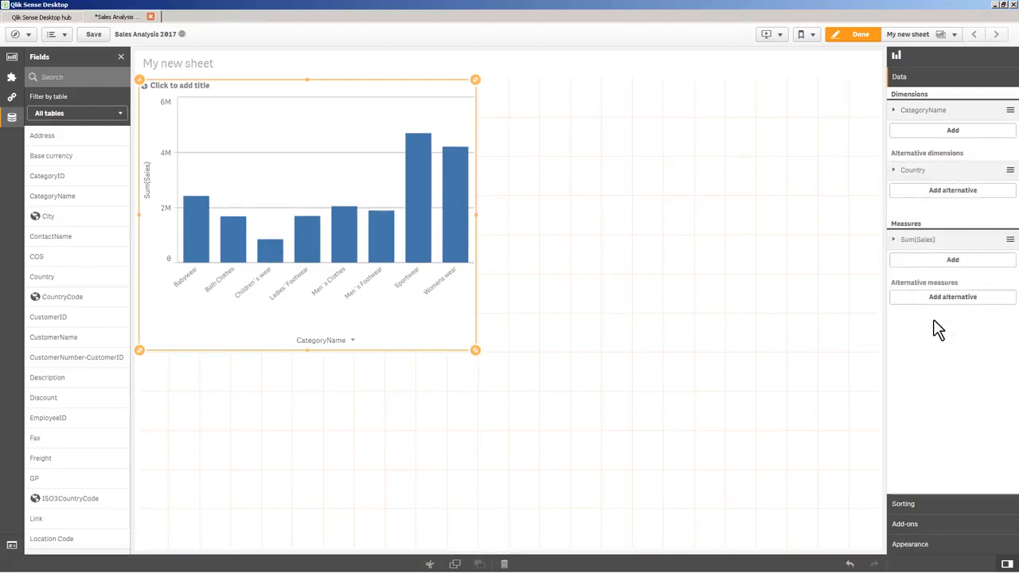
# Try the chart's alternative dimension outside edit mode by switching to Country and back to CategoryName, and resume editing with the unsaved changes discarded
pyautogui.click(853, 37)
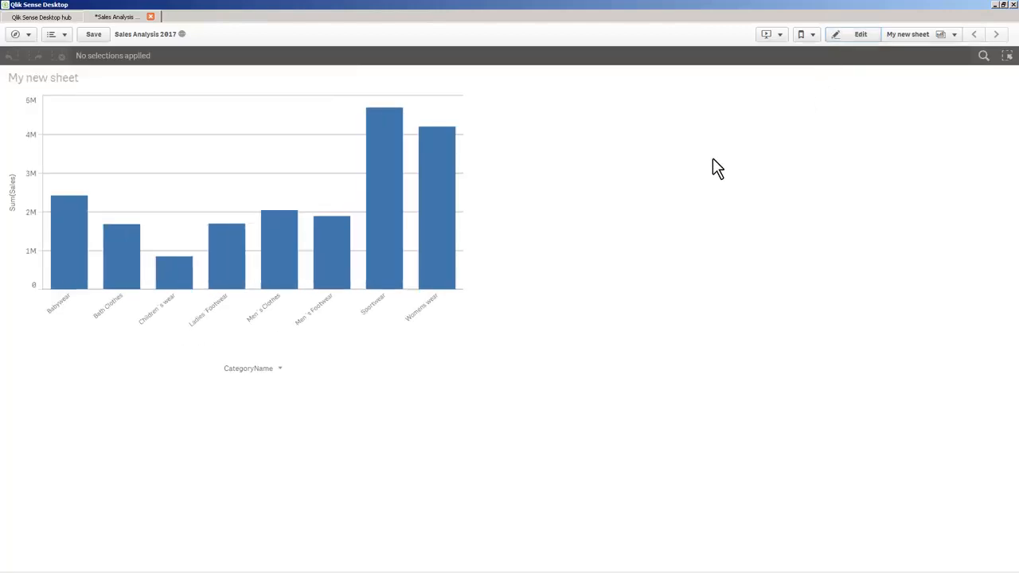
pyautogui.click(280, 373)
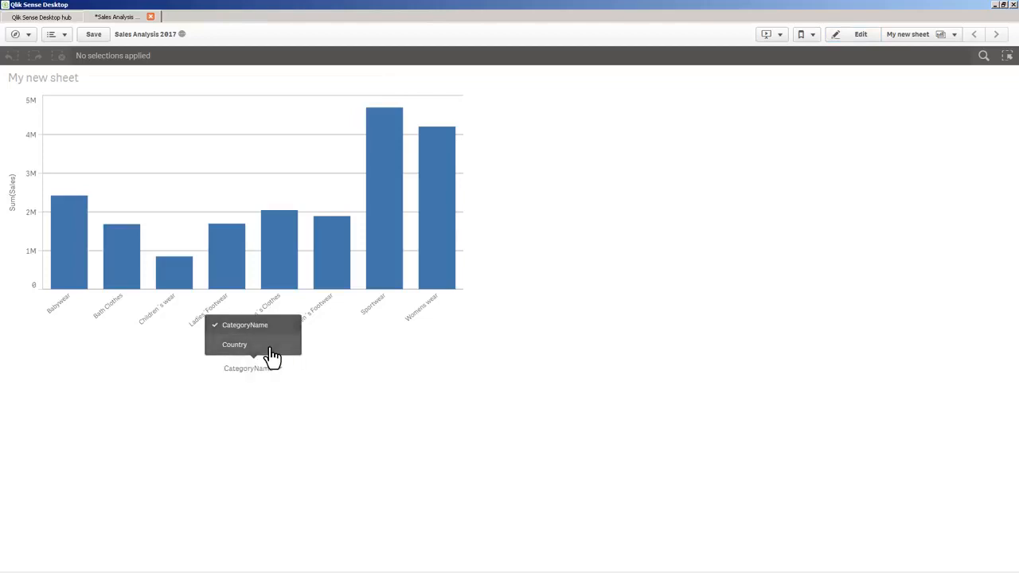
pyautogui.click(270, 352)
pyautogui.click(269, 370)
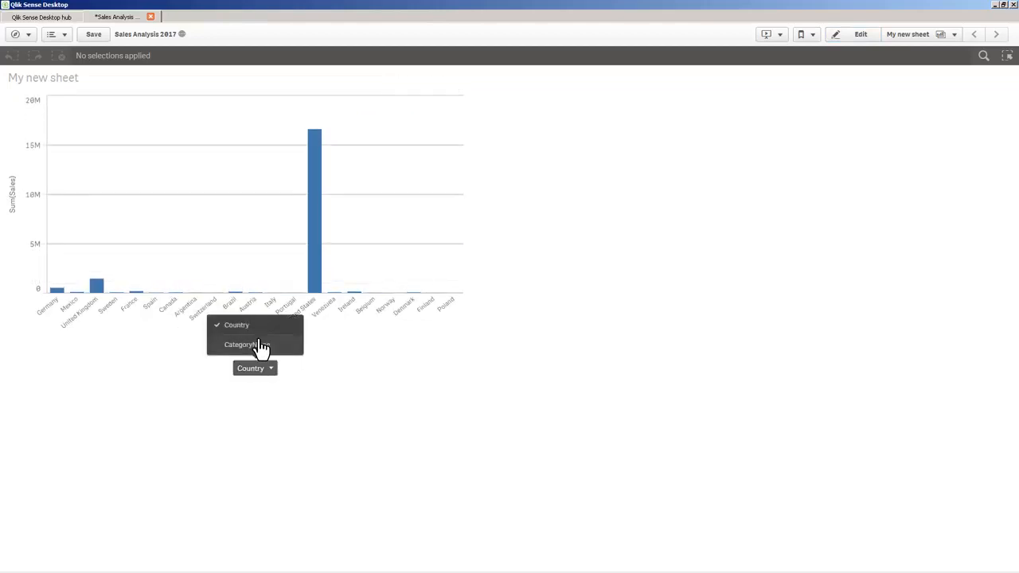
pyautogui.click(263, 347)
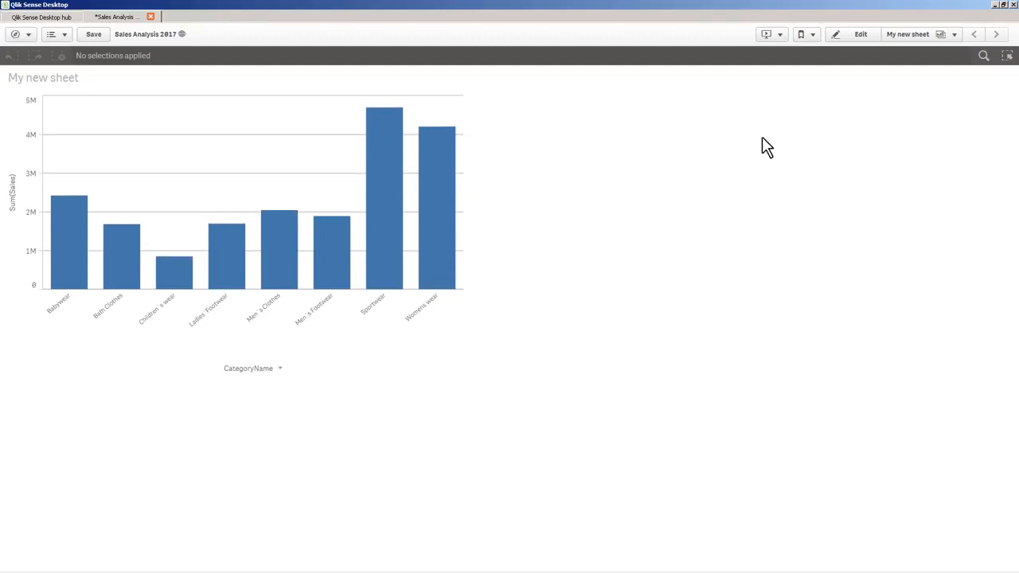
pyautogui.click(854, 35)
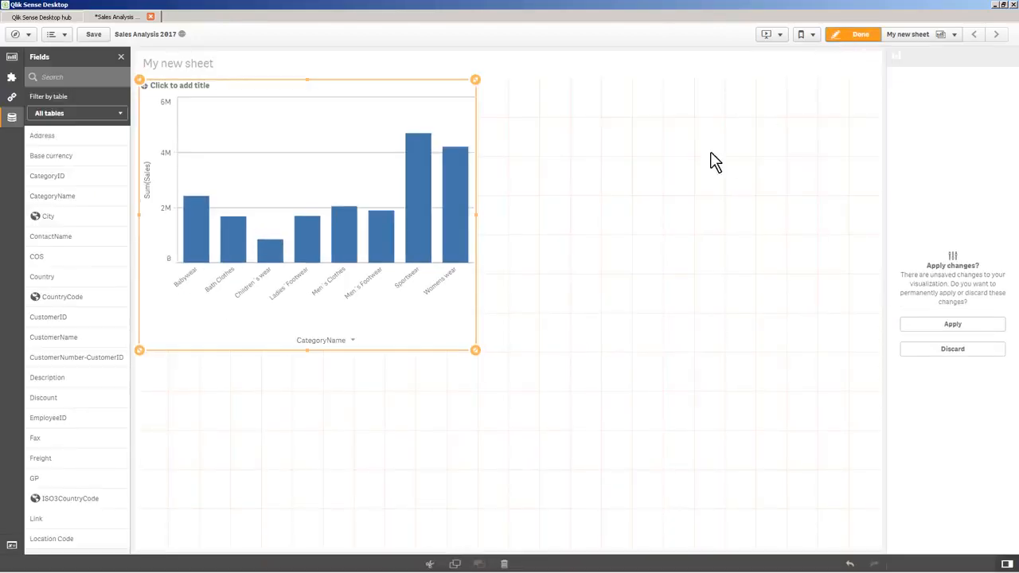
pyautogui.click(952, 350)
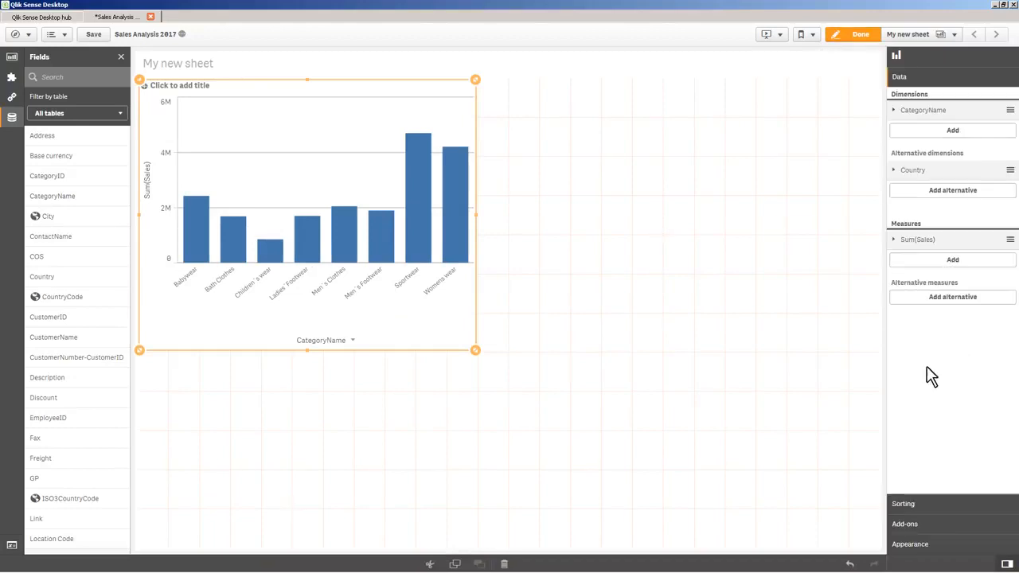
# Sort the bar chart by Sum(Sales) first, using custom numerical sorting in descending order
pyautogui.click(908, 503)
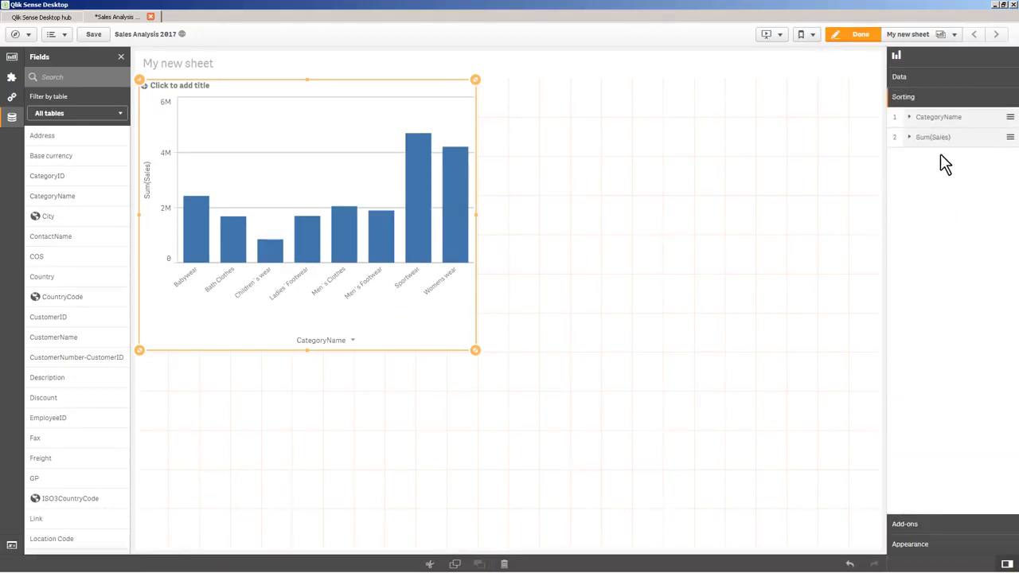
pyautogui.moveTo(937, 136); pyautogui.dragTo(937, 125)
pyautogui.click(919, 118)
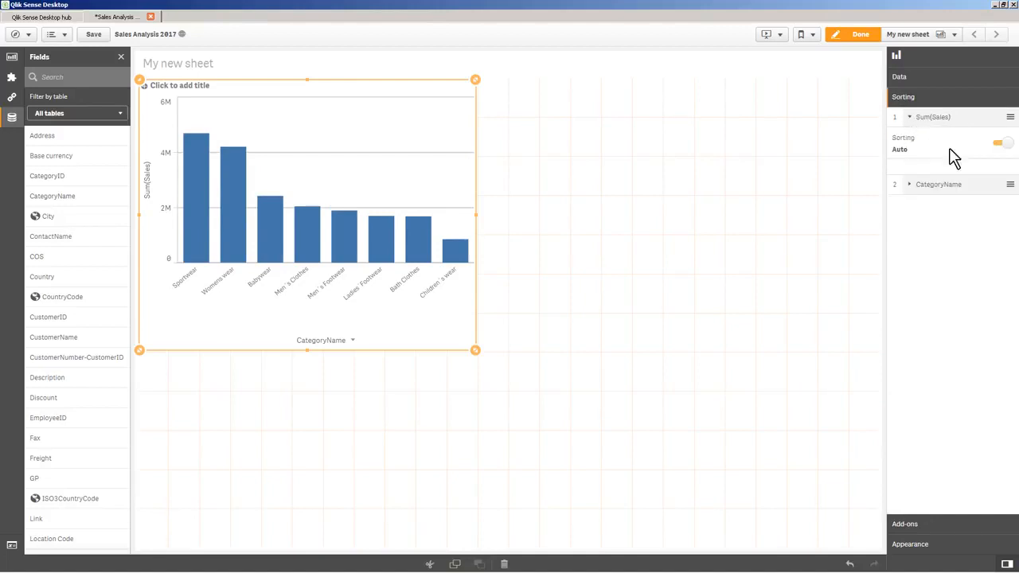
pyautogui.click(1000, 145)
pyautogui.click(943, 196)
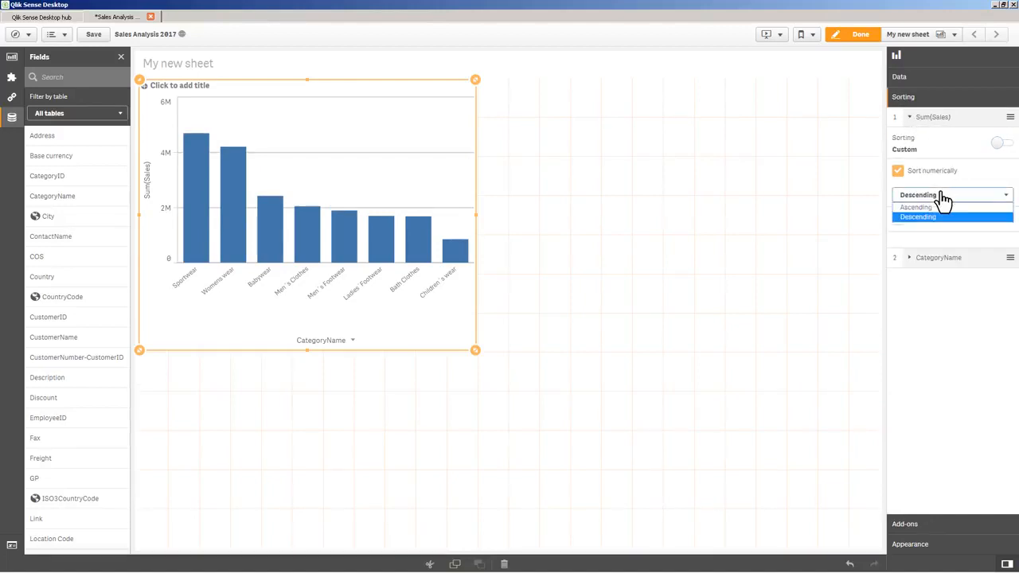
pyautogui.click(943, 198)
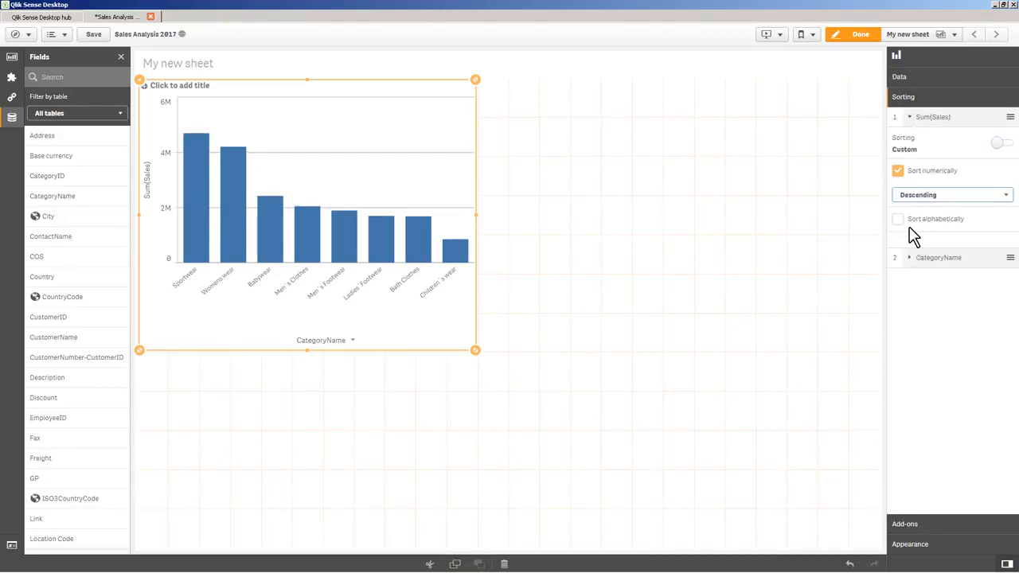
# Check the chart's data handling options and add a reference line labelled Goal with the expression 4000000
pyautogui.click(903, 526)
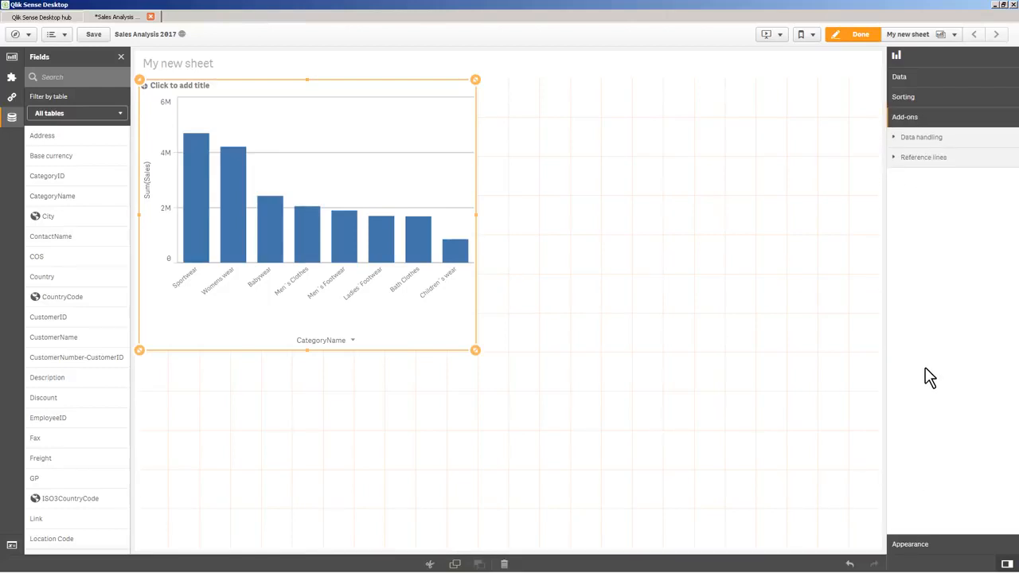
pyautogui.click(936, 149)
pyautogui.click(937, 143)
pyautogui.click(920, 145)
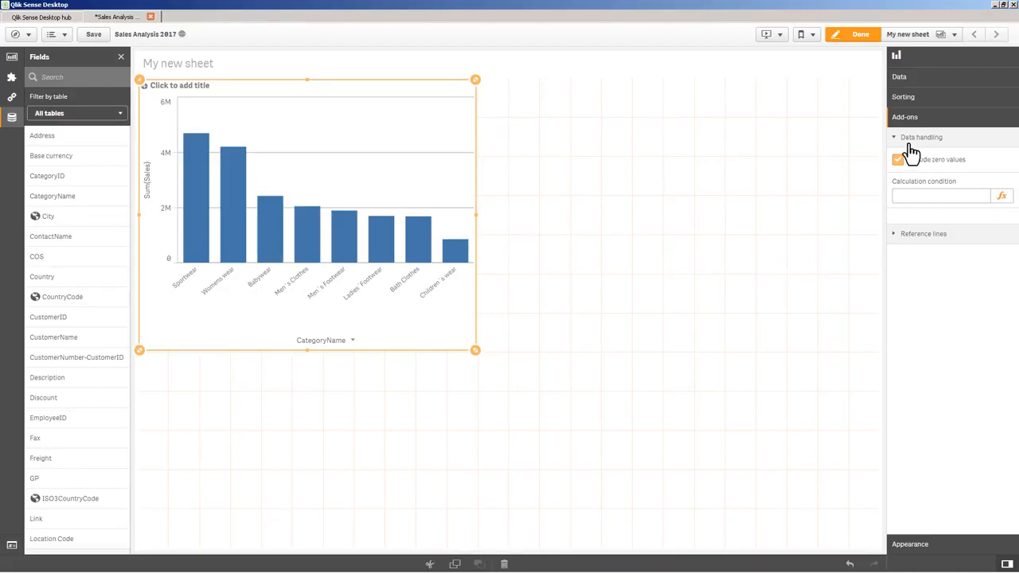
pyautogui.click(910, 234)
pyautogui.click(935, 255)
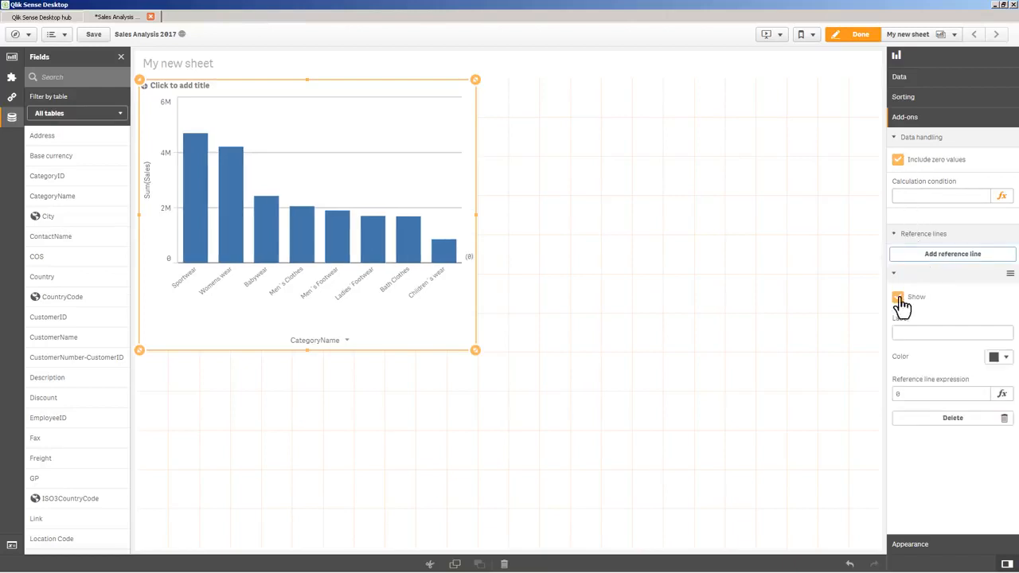
pyautogui.click(905, 334)
pyautogui.click(915, 393)
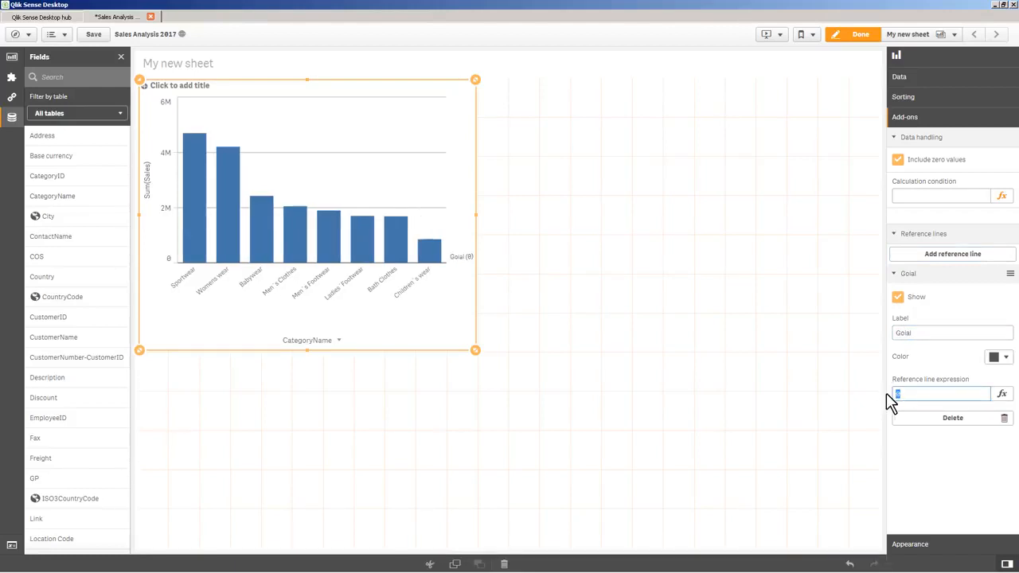
pyautogui.write('4000000')
# Color the bar chart's Goal reference line dark green
pyautogui.click(1006, 358)
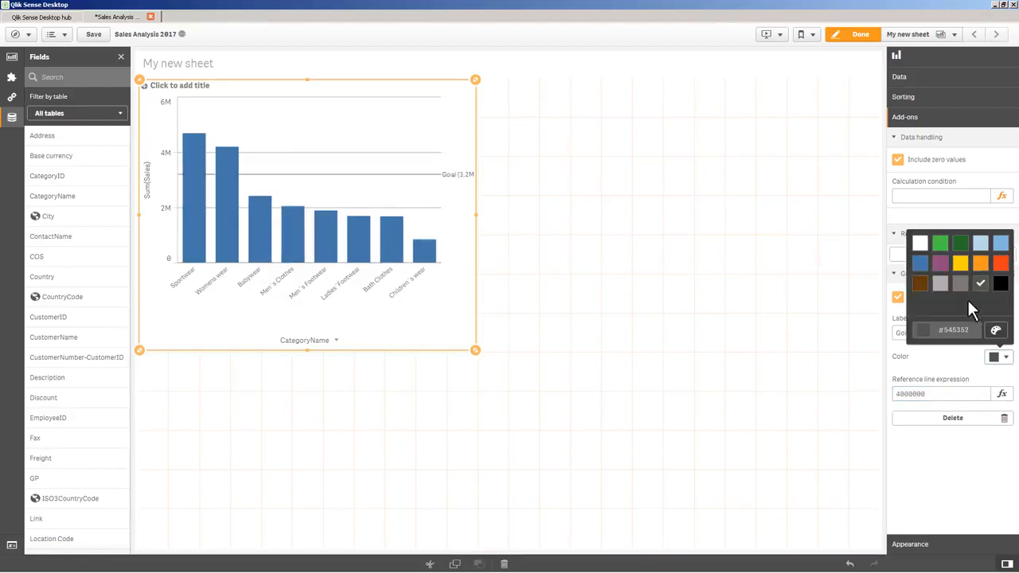
pyautogui.click(961, 245)
pyautogui.click(964, 372)
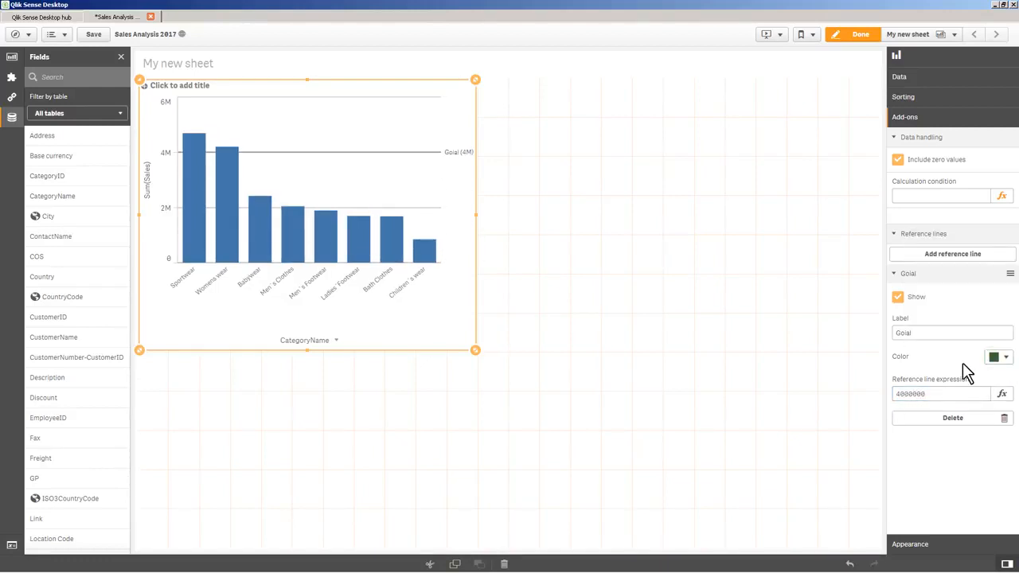
# Try the show details option in the chart's general appearance settings and set it back to Hide
pyautogui.click(904, 544)
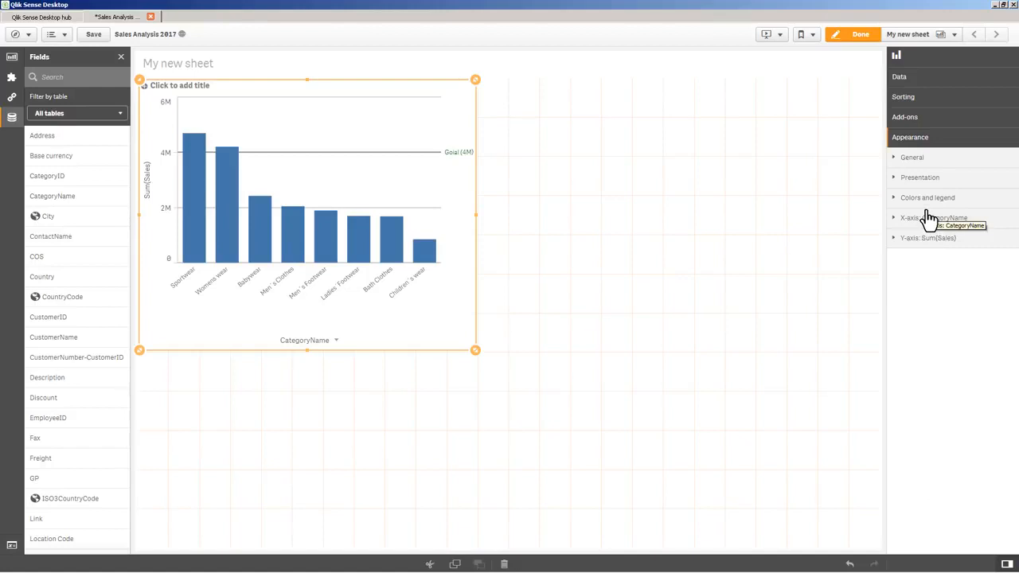
pyautogui.click(916, 162)
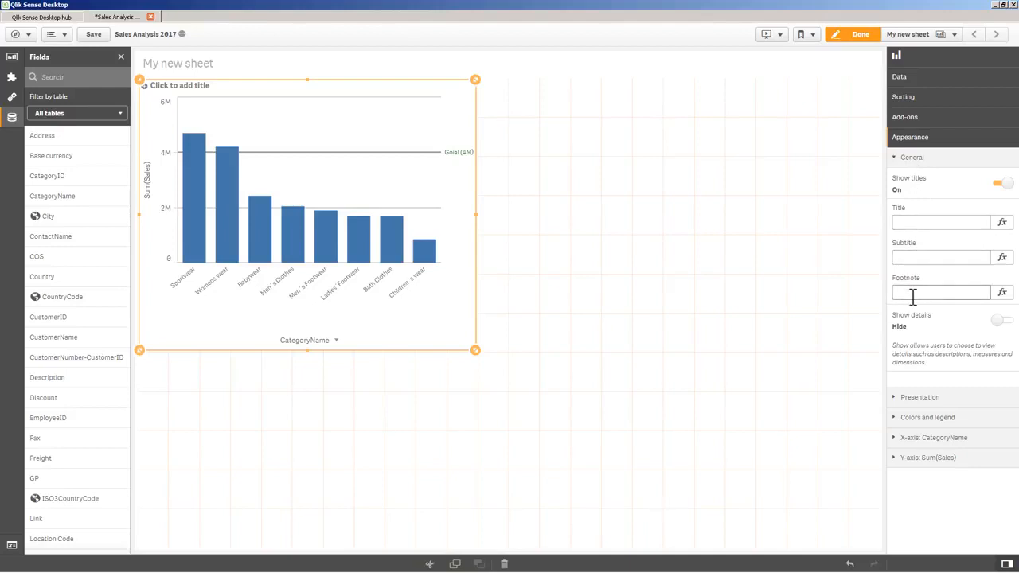
pyautogui.click(996, 322)
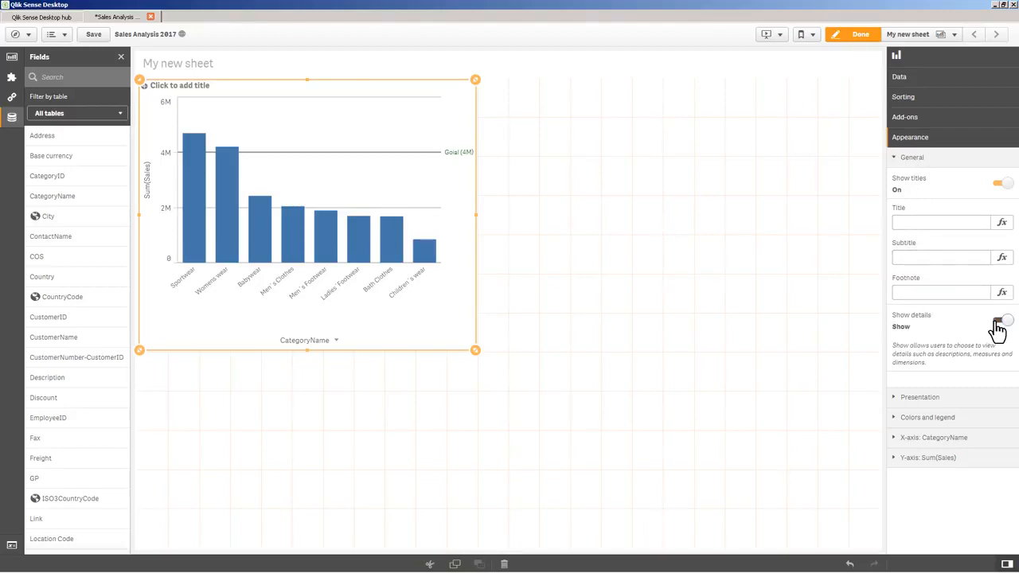
pyautogui.click(996, 322)
# Present the bar chart horizontally, keep its scroll alignment at Start and set its value labels to Auto
pyautogui.click(921, 402)
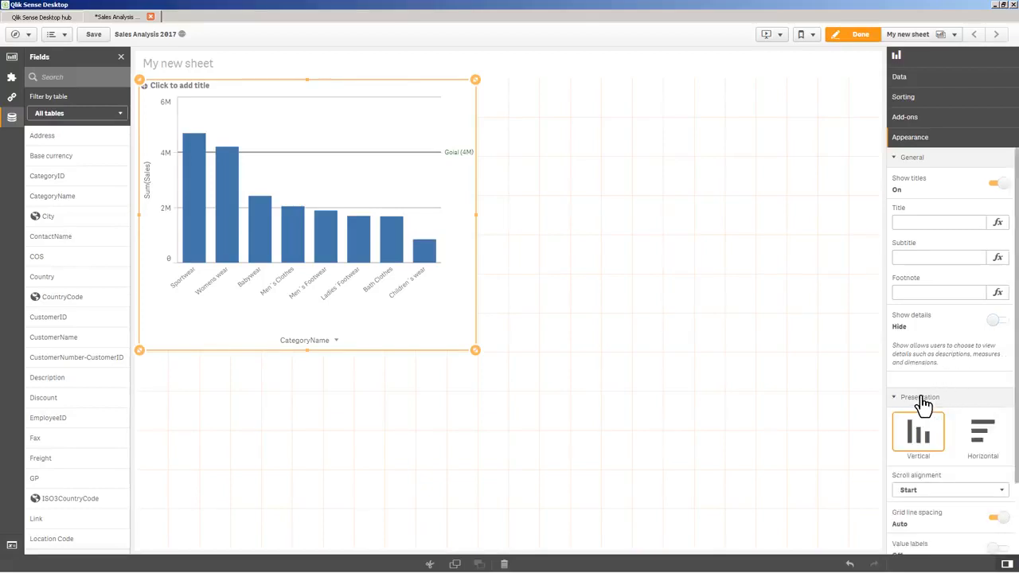
pyautogui.click(973, 437)
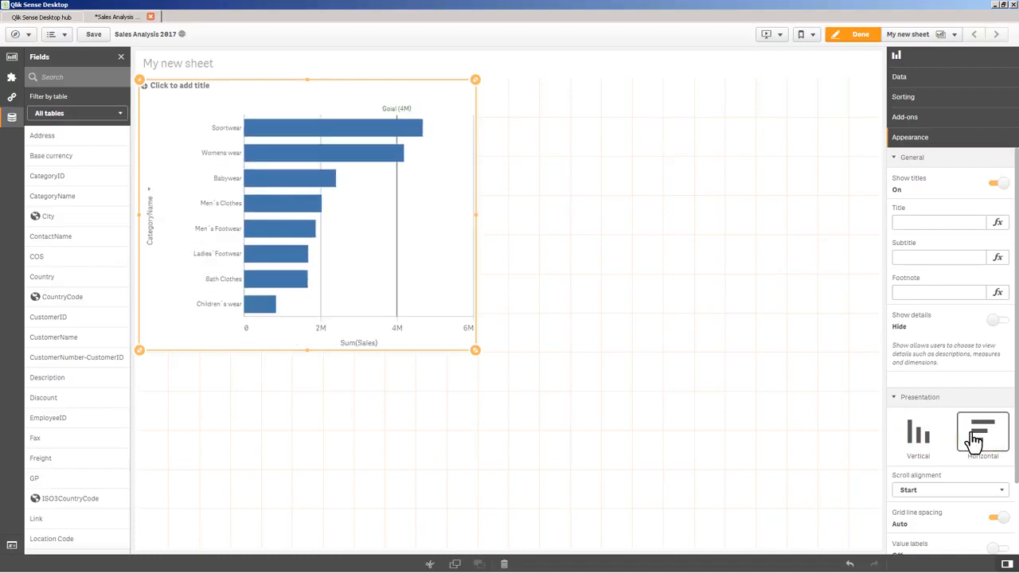
pyautogui.scroll(-2, 963, 438)
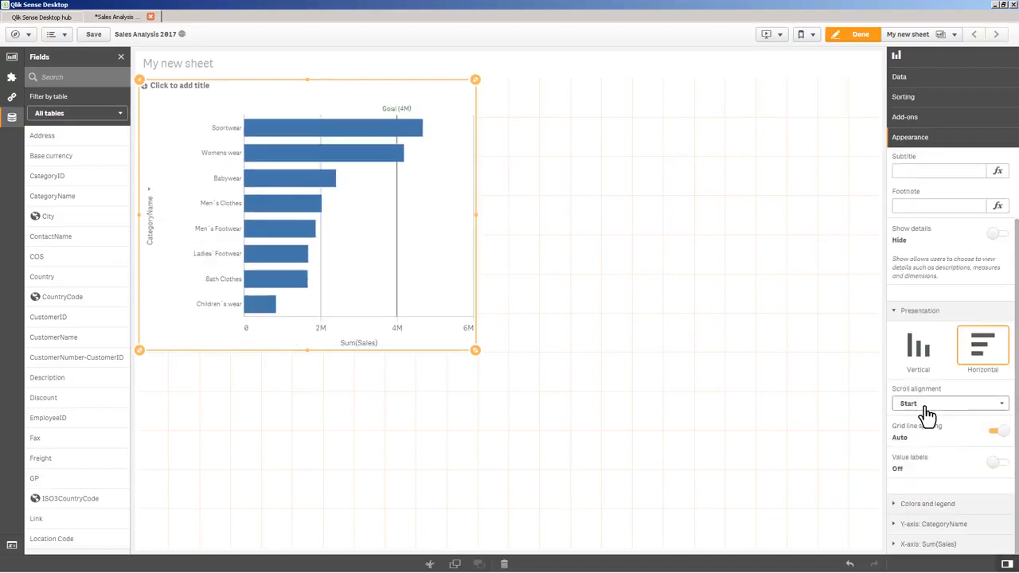
pyautogui.click(928, 408)
pyautogui.click(928, 414)
pyautogui.click(994, 469)
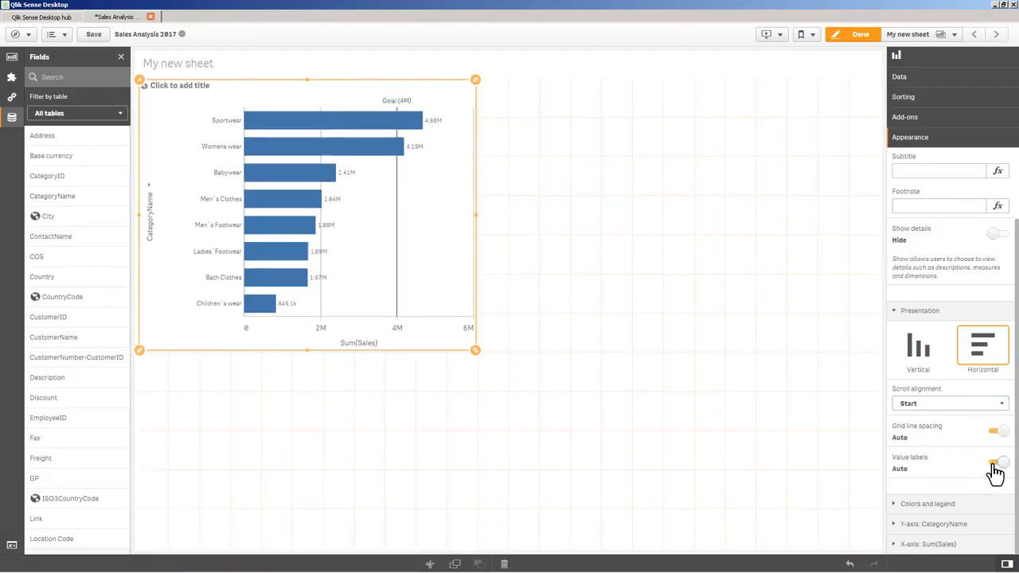
# Display the chart's colors and legend settings and slightly reduce the chart's height
pyautogui.click(933, 505)
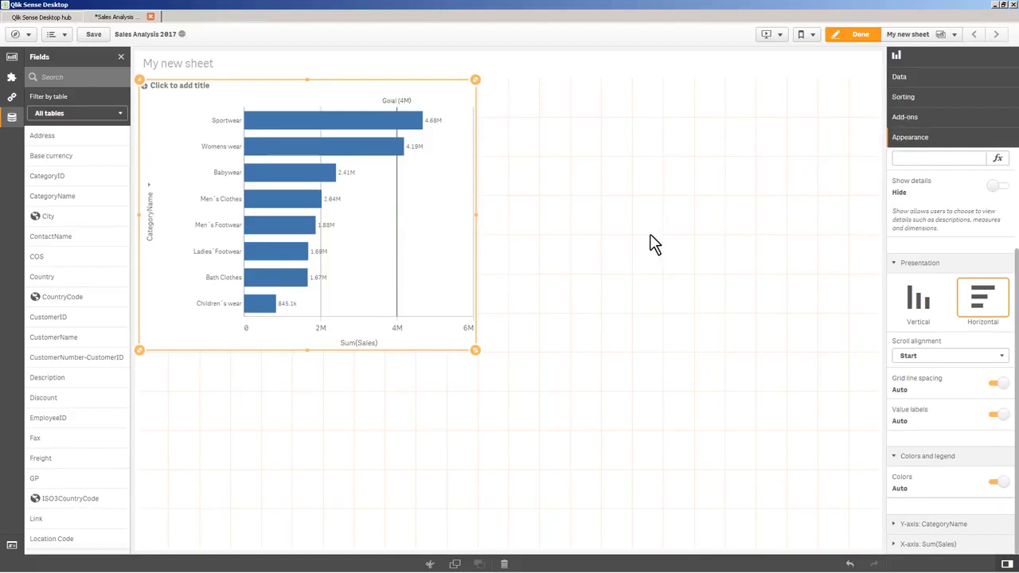
pyautogui.moveTo(476, 351); pyautogui.dragTo(476, 311)
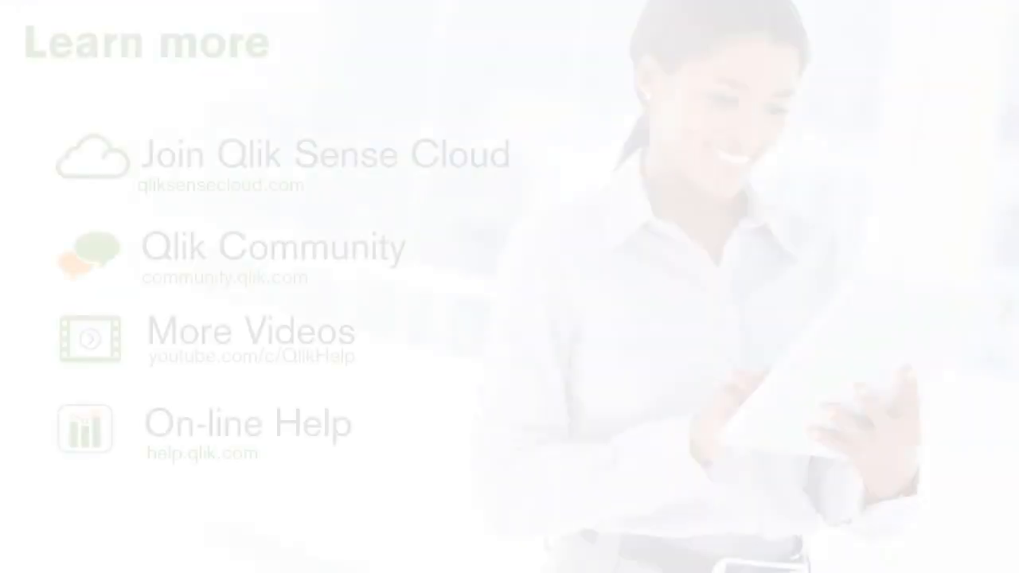